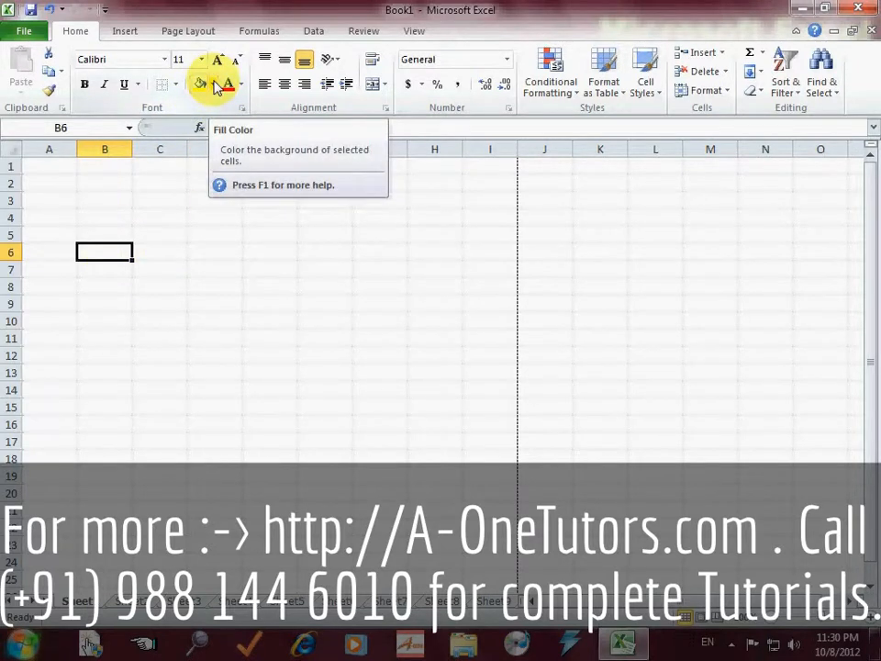
# Step: Fill cell B6 with light blue and cell C6 with green from the standard colors
pyautogui.click(214, 84)
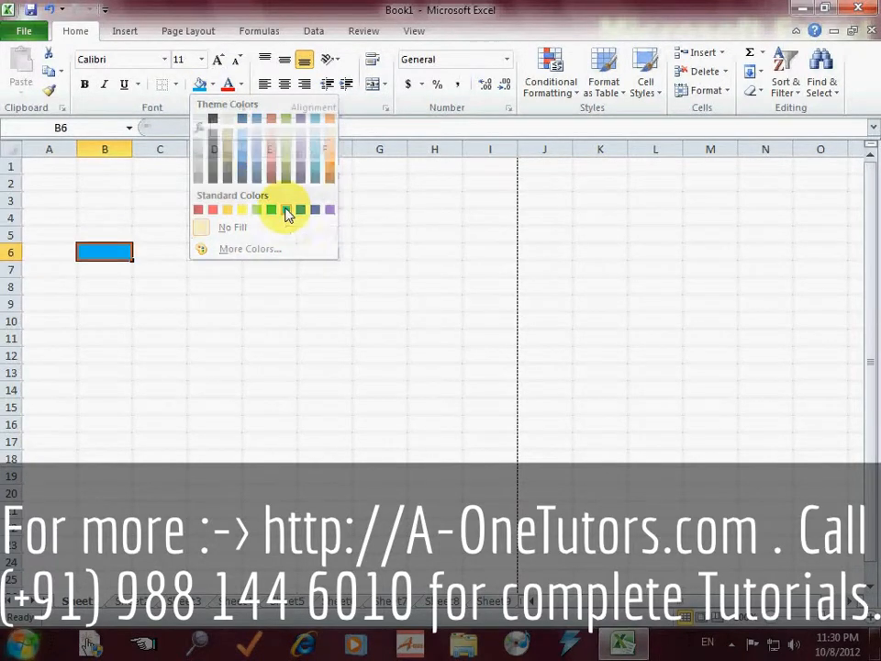
pyautogui.click(287, 214)
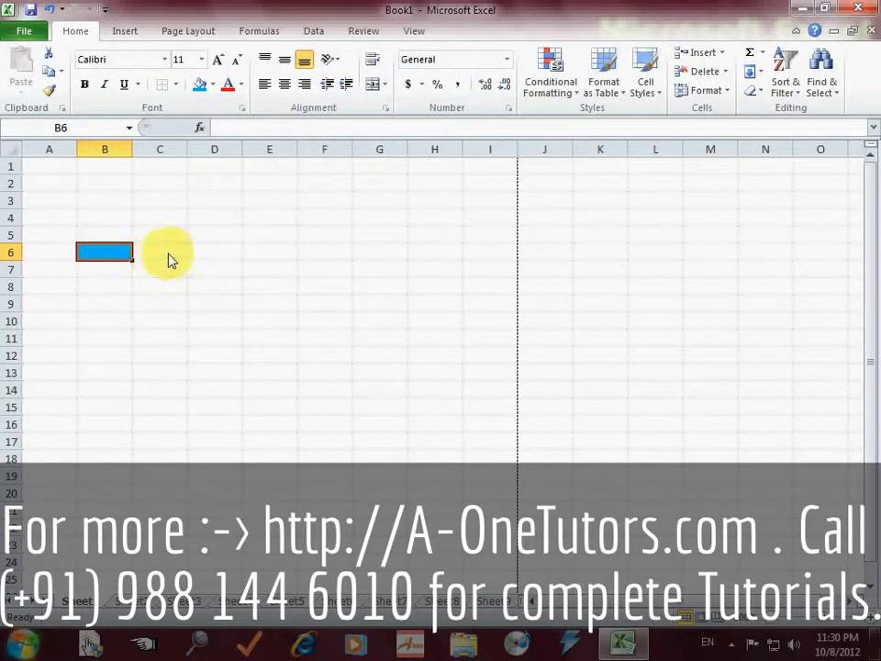
pyautogui.click(156, 257)
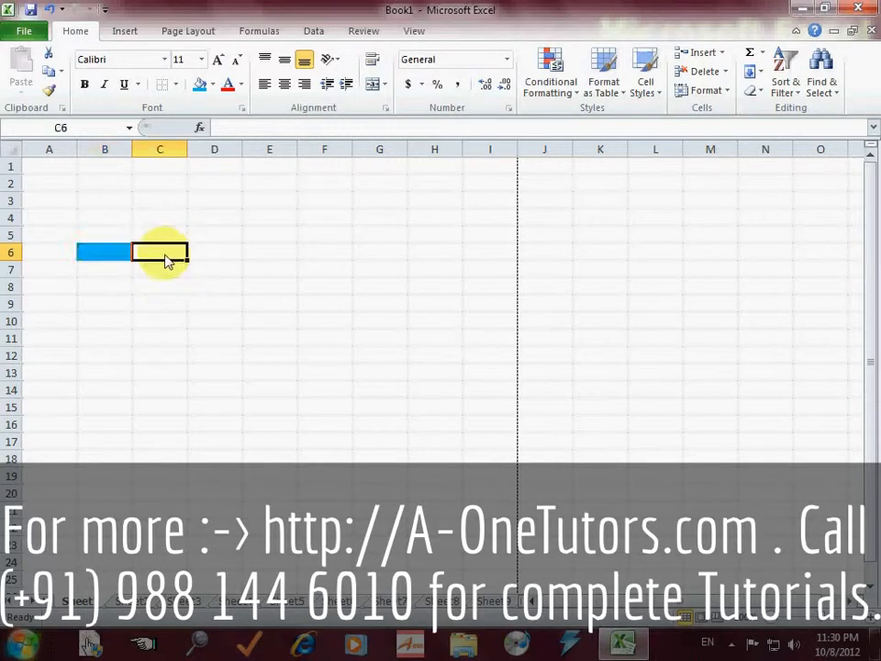
pyautogui.click(212, 84)
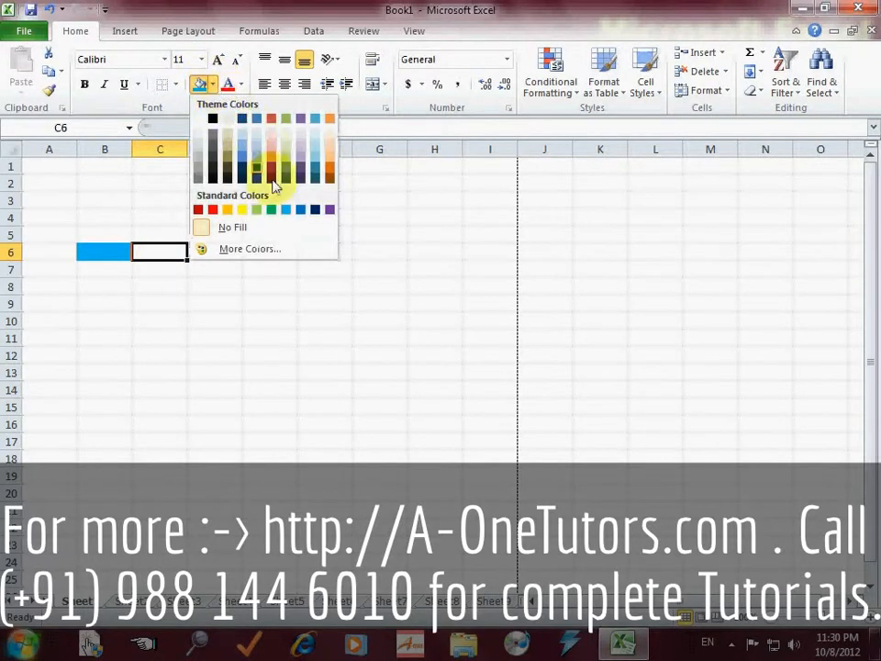
pyautogui.click(273, 210)
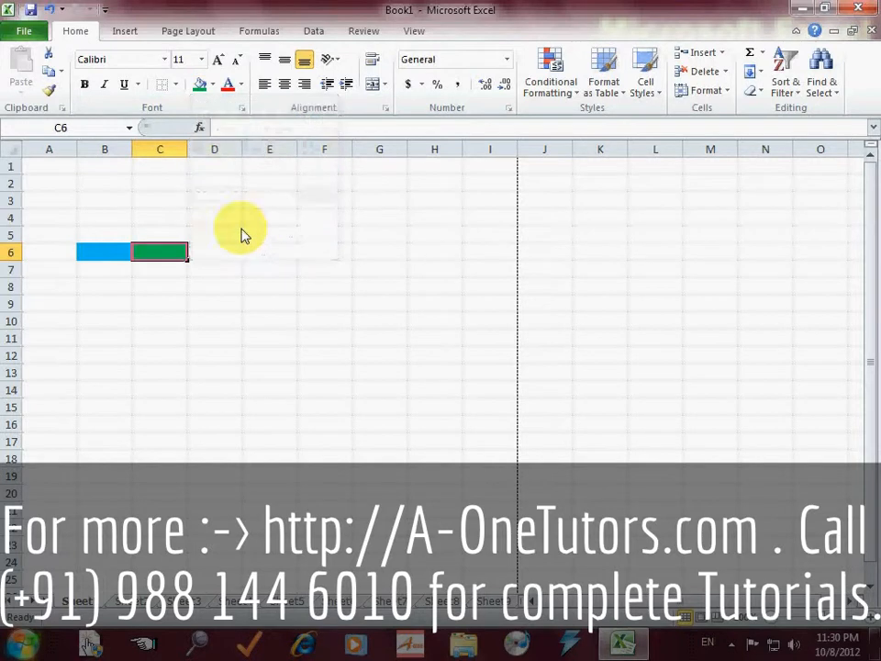
# Step: Fill cell D6 with dark red and cell E6 with blue from the standard colors
pyautogui.click(218, 257)
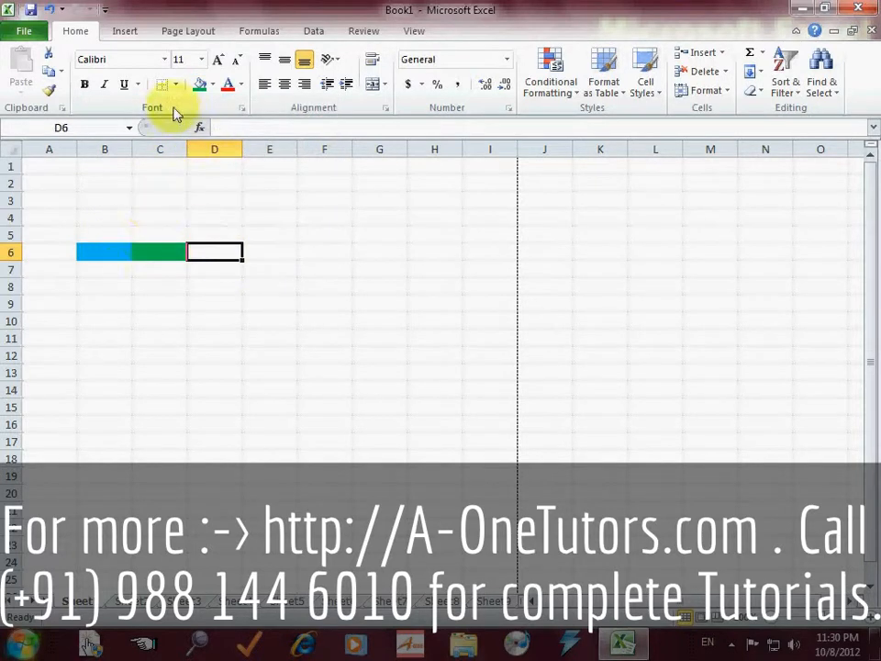
pyautogui.click(212, 85)
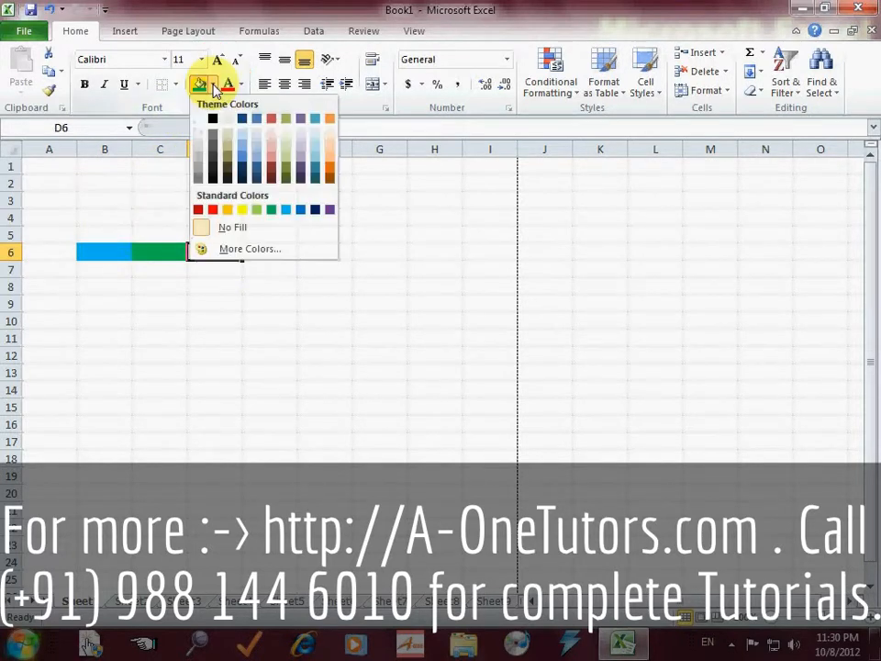
pyautogui.click(207, 209)
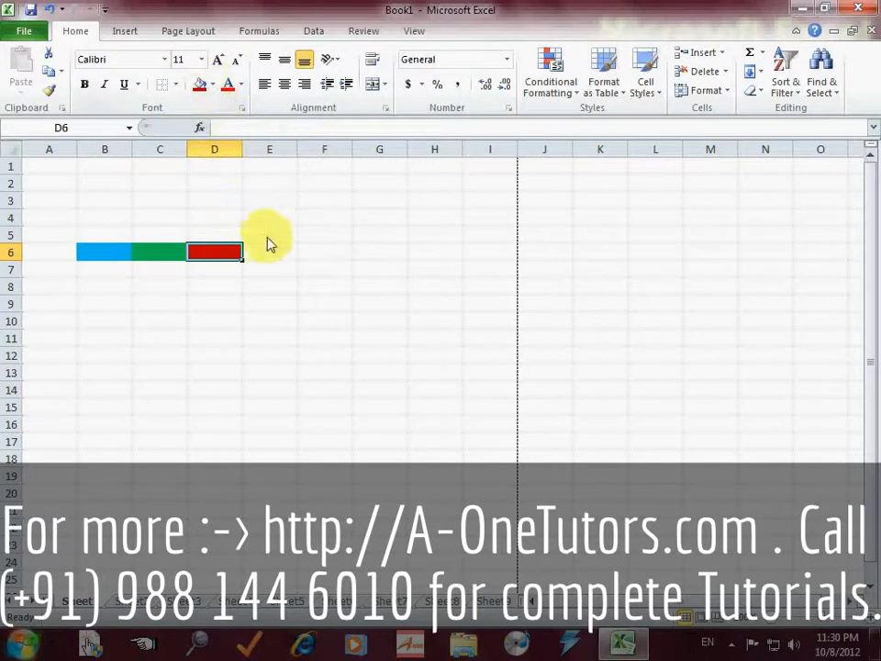
pyautogui.click(270, 245)
pyautogui.click(213, 85)
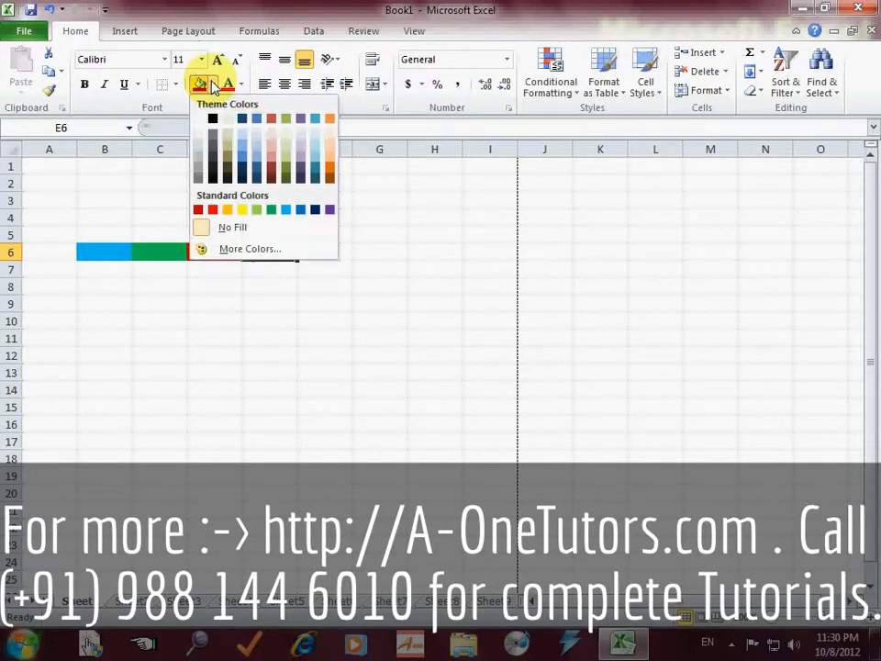
pyautogui.click(300, 209)
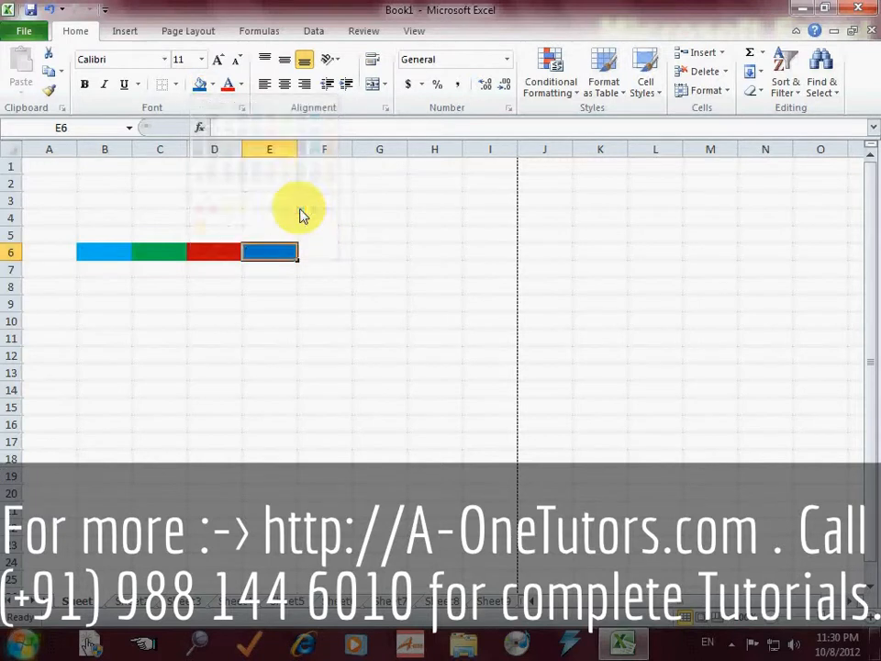
pyautogui.click(156, 314)
pyautogui.moveTo(85, 271); pyautogui.dragTo(114, 275)
pyautogui.click(272, 276)
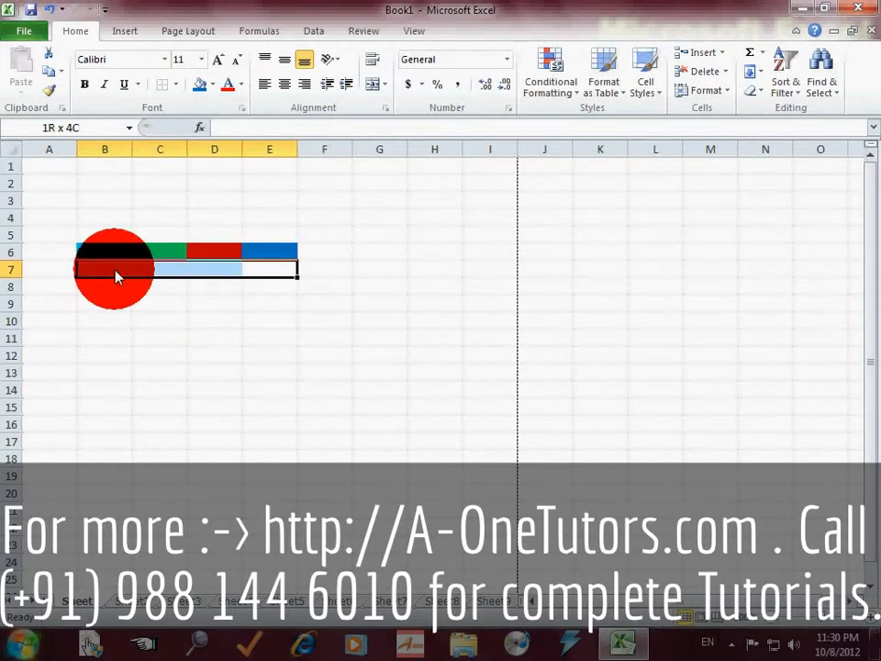
pyautogui.click(114, 279)
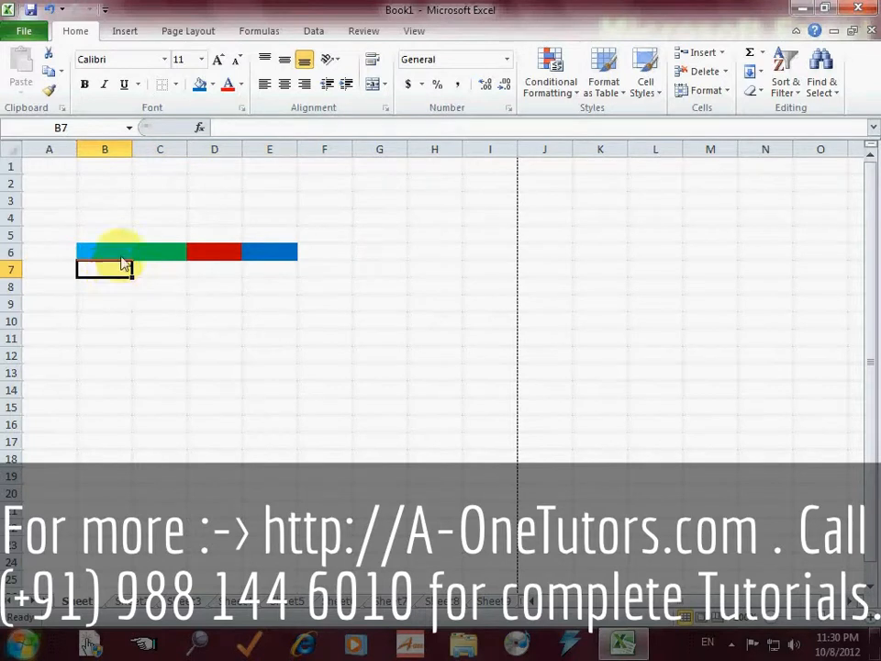
pyautogui.click(120, 254)
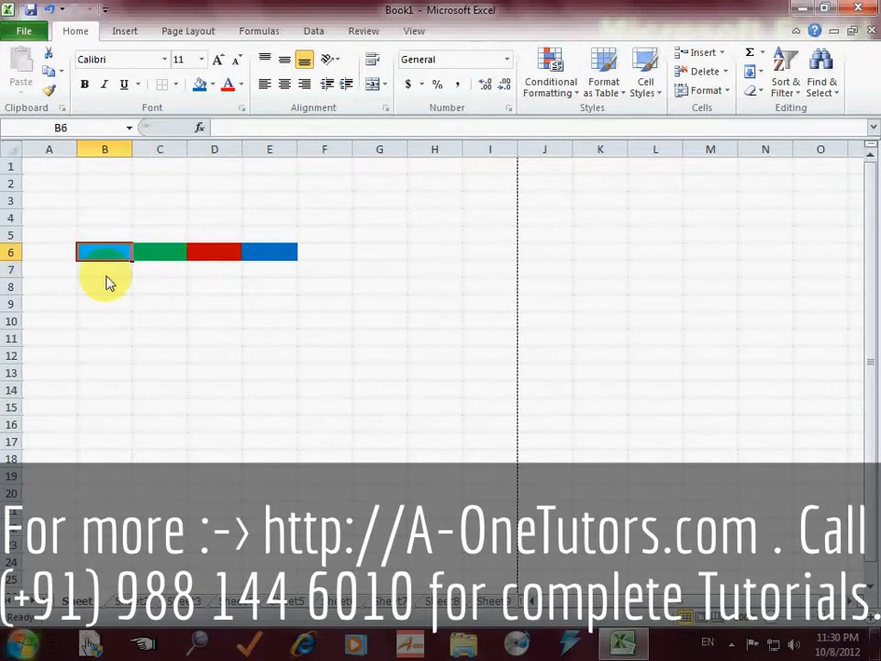
# Step: Apply All Borders to the cell range C10:H17
pyautogui.click(154, 330)
pyautogui.moveTo(153, 330); pyautogui.dragTo(426, 451)
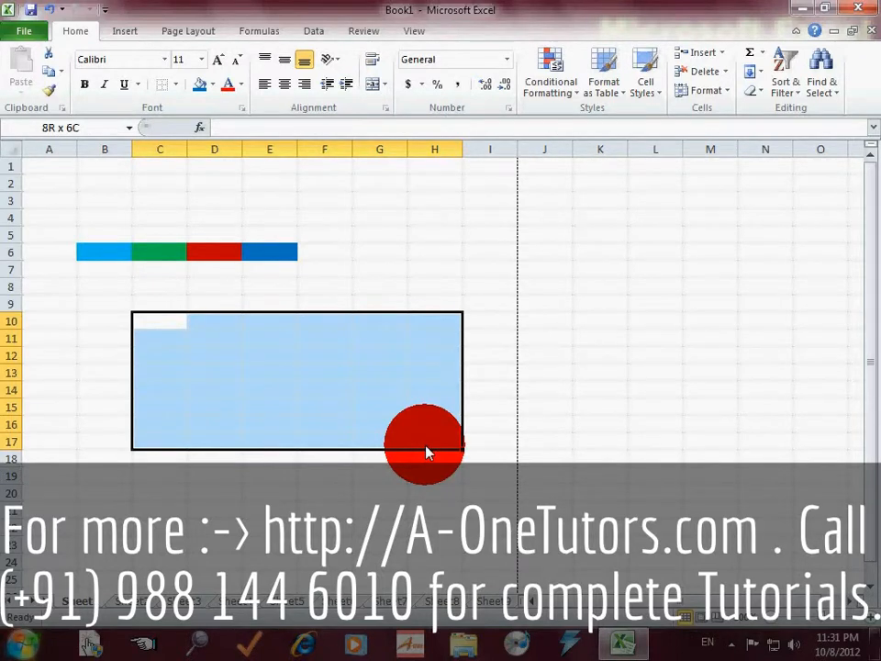
pyautogui.moveTo(427, 452); pyautogui.dragTo(427, 452)
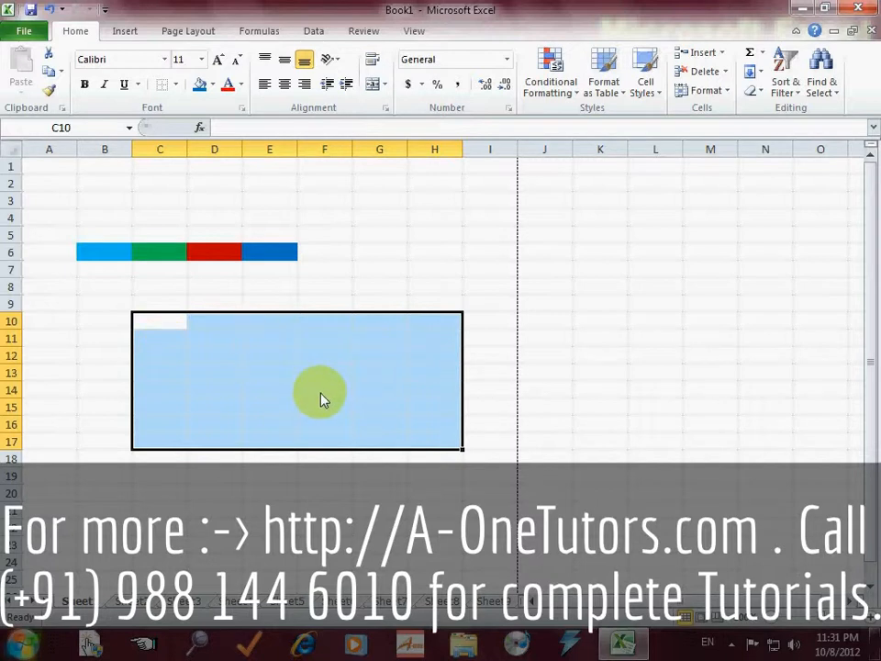
pyautogui.click(177, 85)
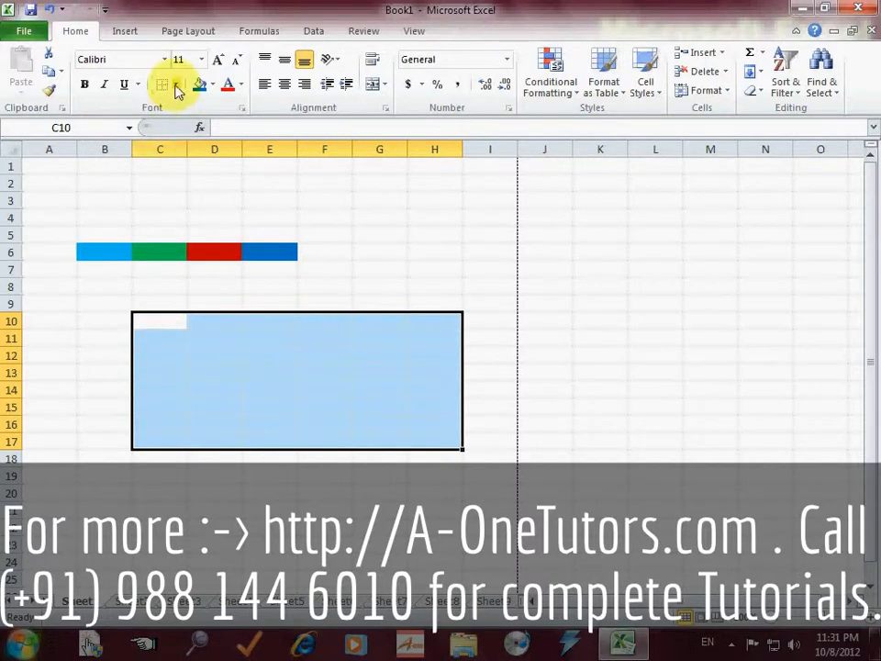
pyautogui.click(177, 87)
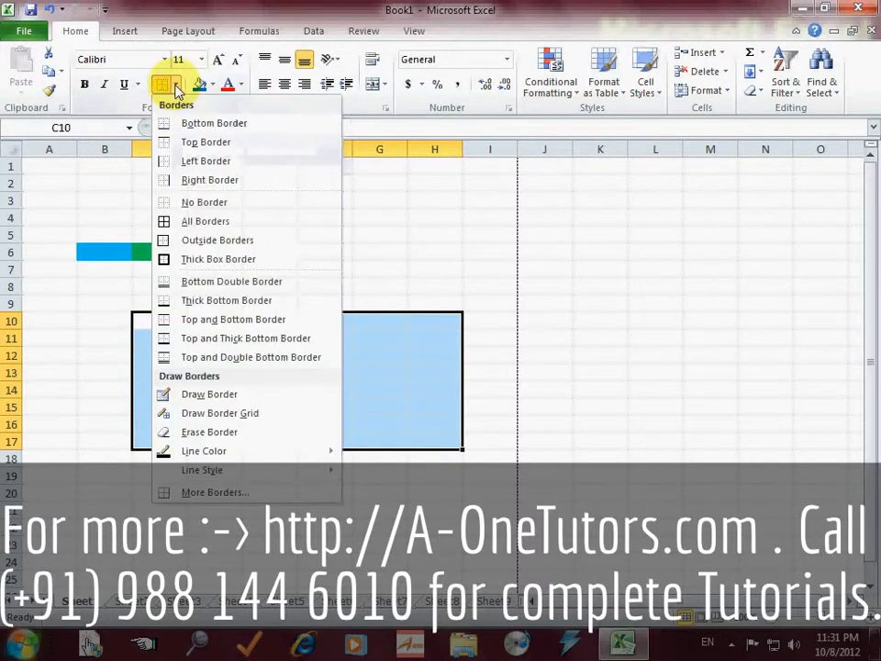
pyautogui.click(196, 223)
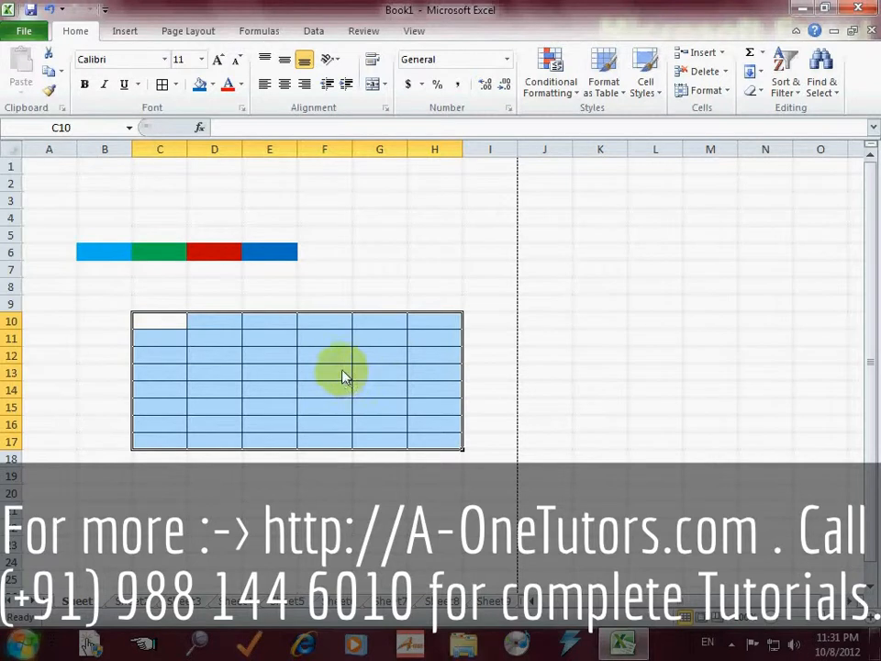
# Step: Fill the bordered range C10:H17 with Purple, Accent 4, Lighter 40%
pyautogui.click(214, 87)
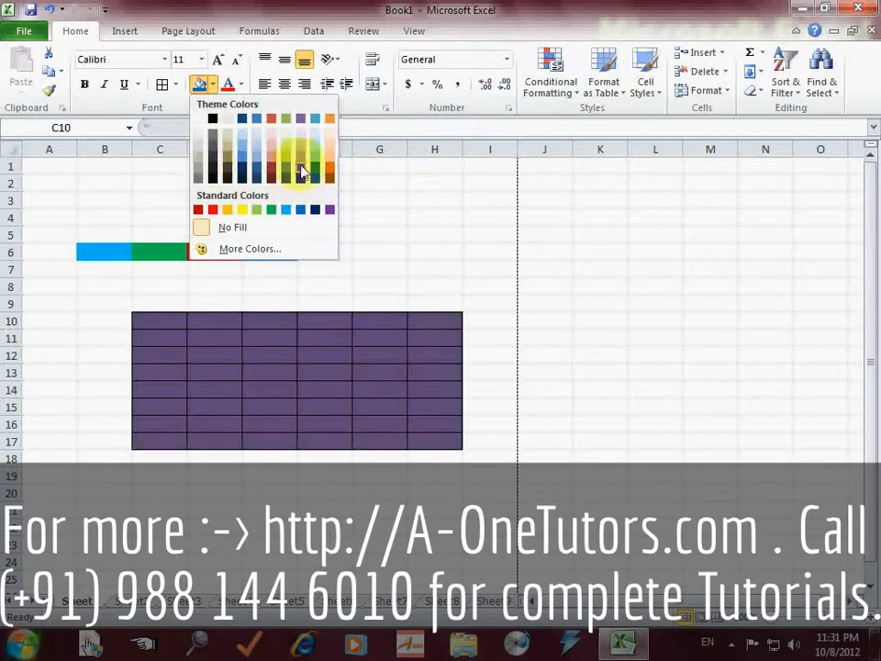
pyautogui.click(301, 156)
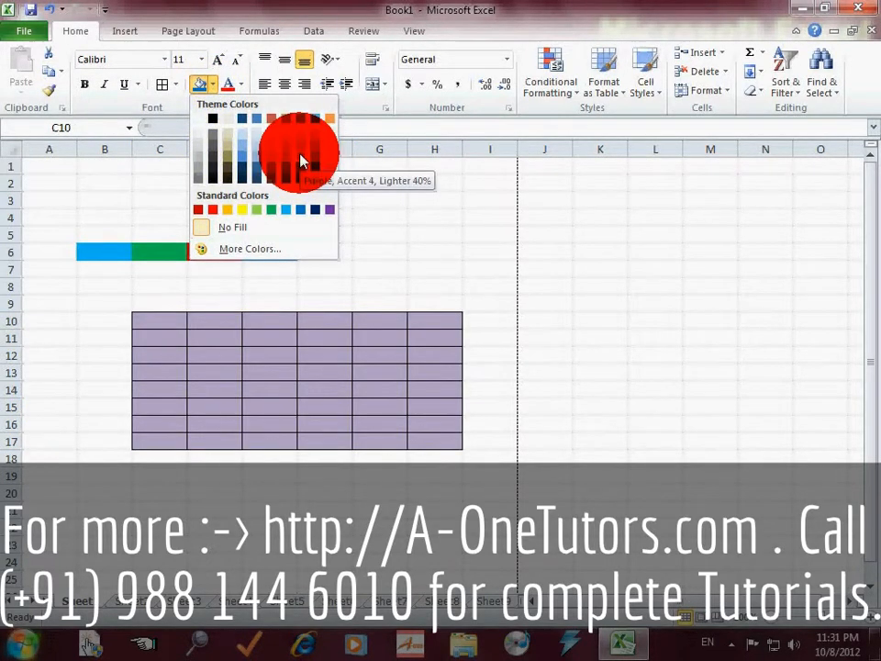
pyautogui.click(165, 329)
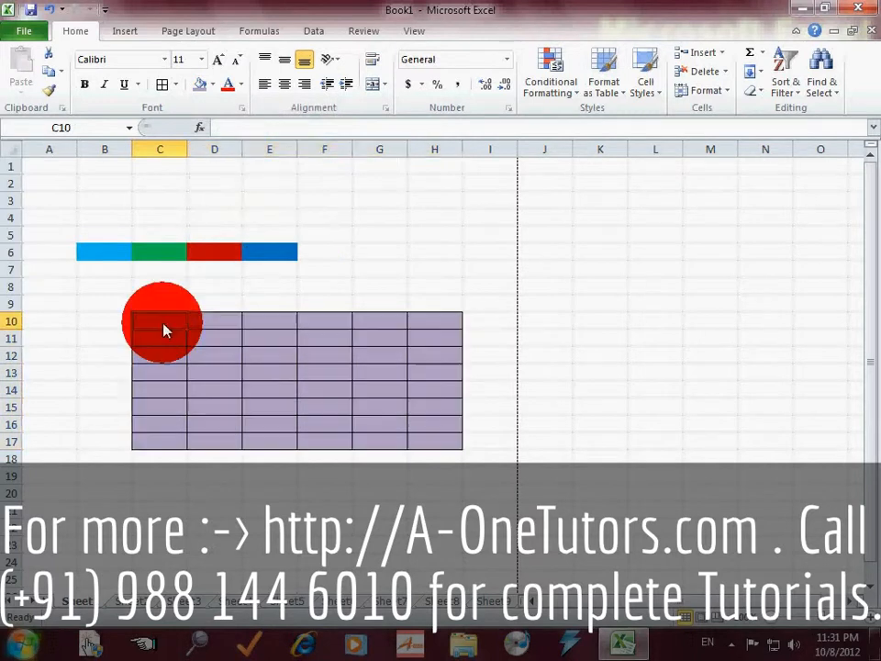
pyautogui.click(232, 323)
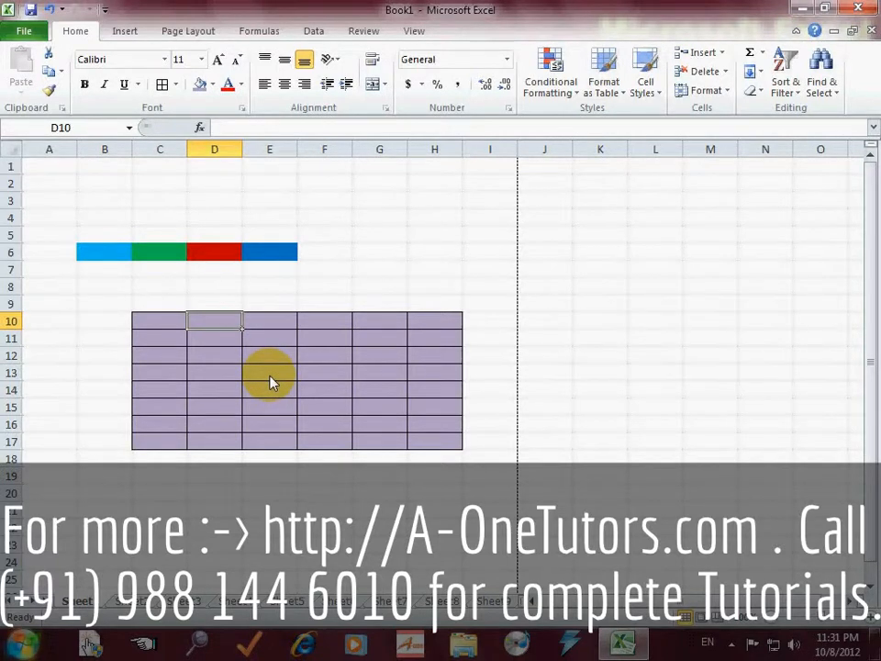
pyautogui.click(154, 328)
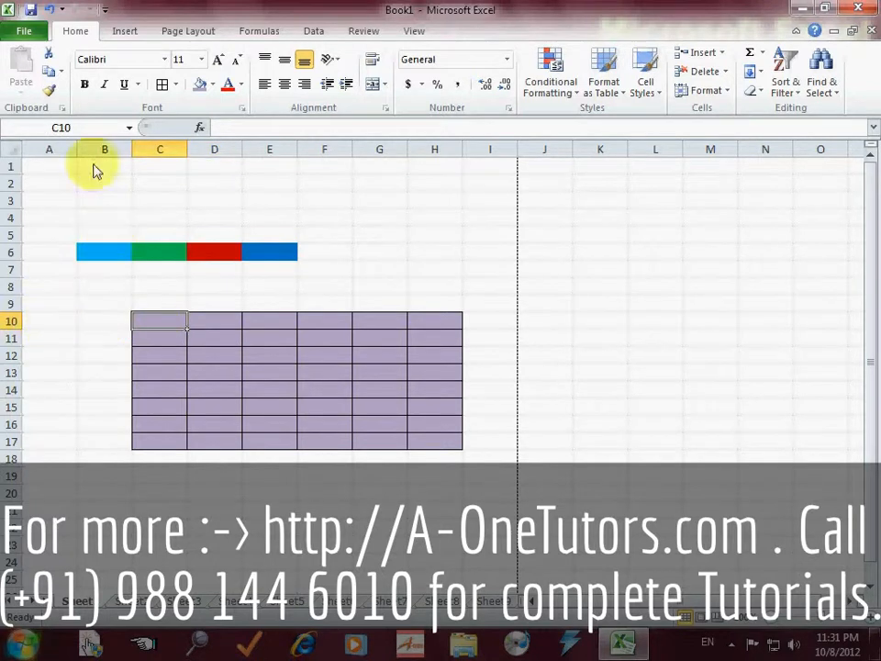
# Step: Select cell A10, open the Windows On-Screen Keyboard from the Ease of Access accessories, and reposition its window over the sheet
pyautogui.click(43, 324)
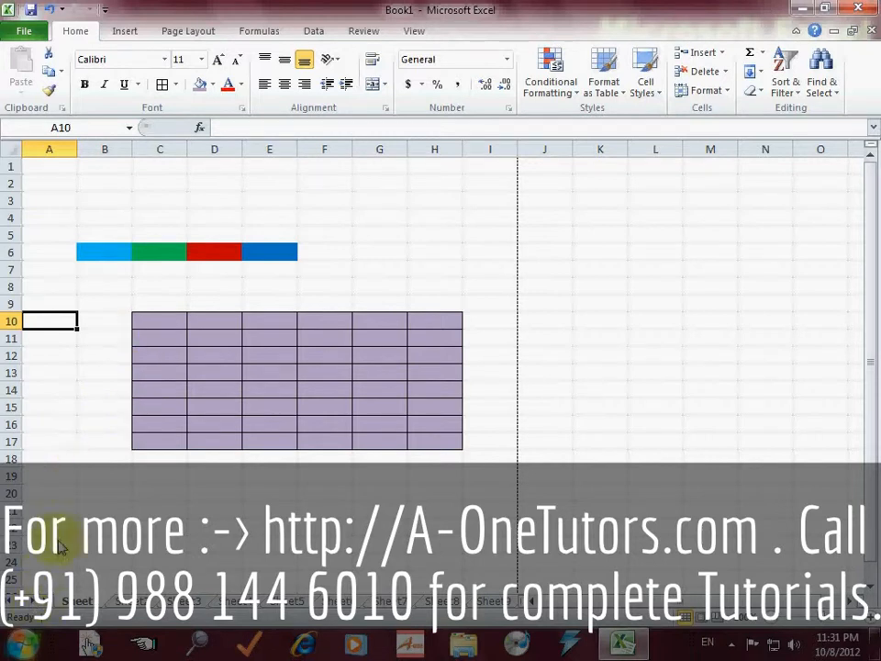
pyautogui.click(23, 643)
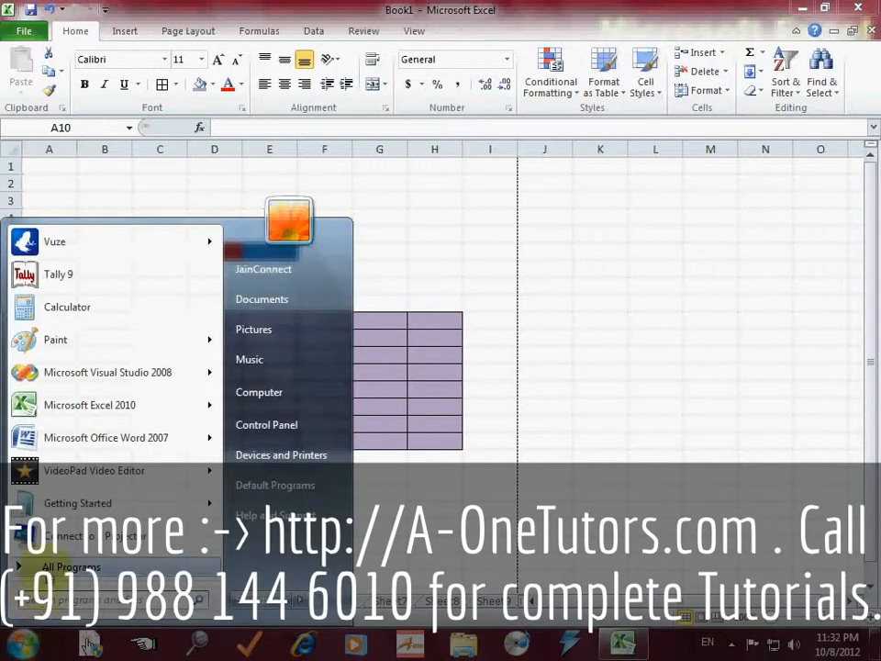
pyautogui.click(56, 570)
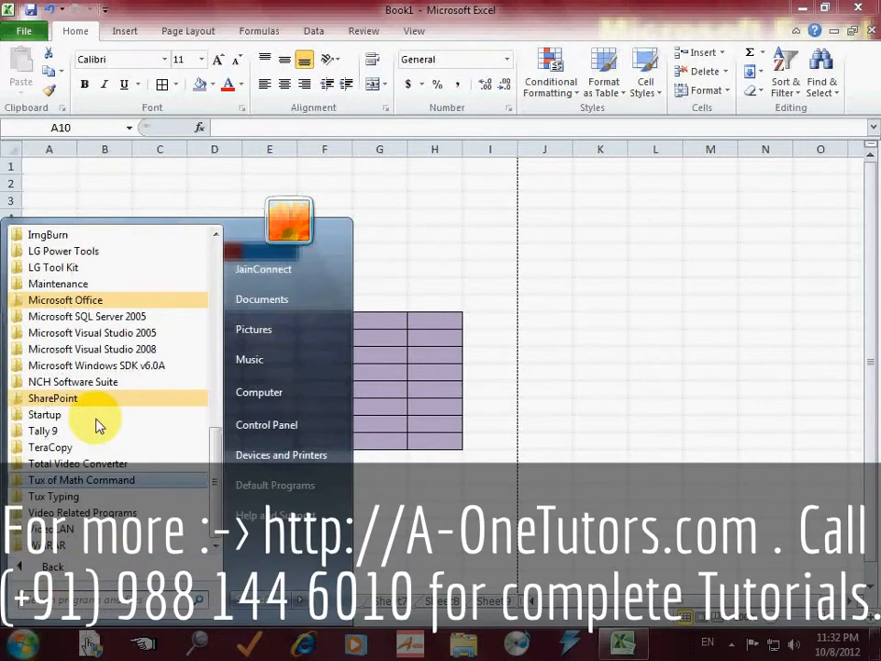
pyautogui.scroll(10, 86, 330)
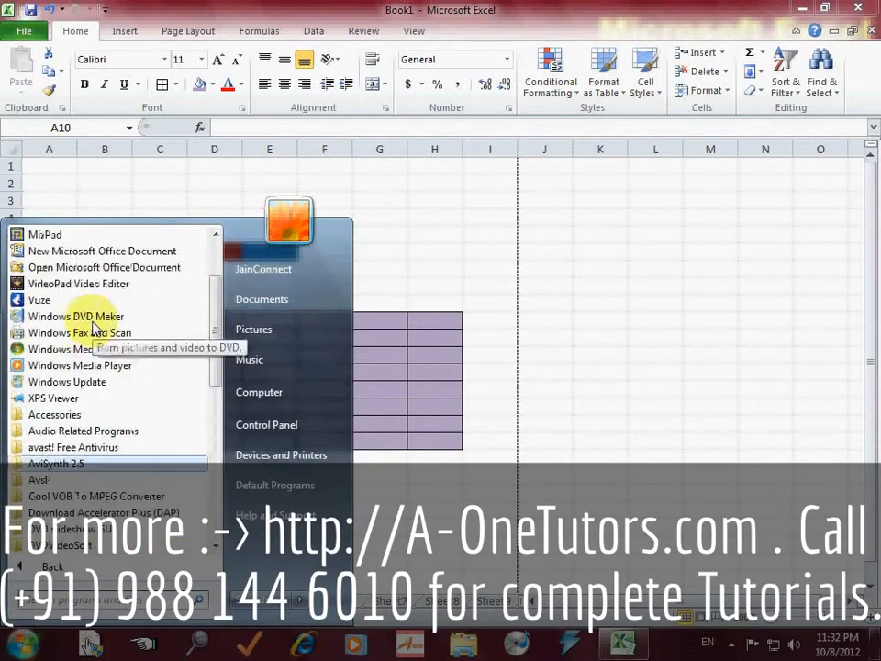
pyautogui.click(56, 415)
pyautogui.scroll(-2, 102, 390)
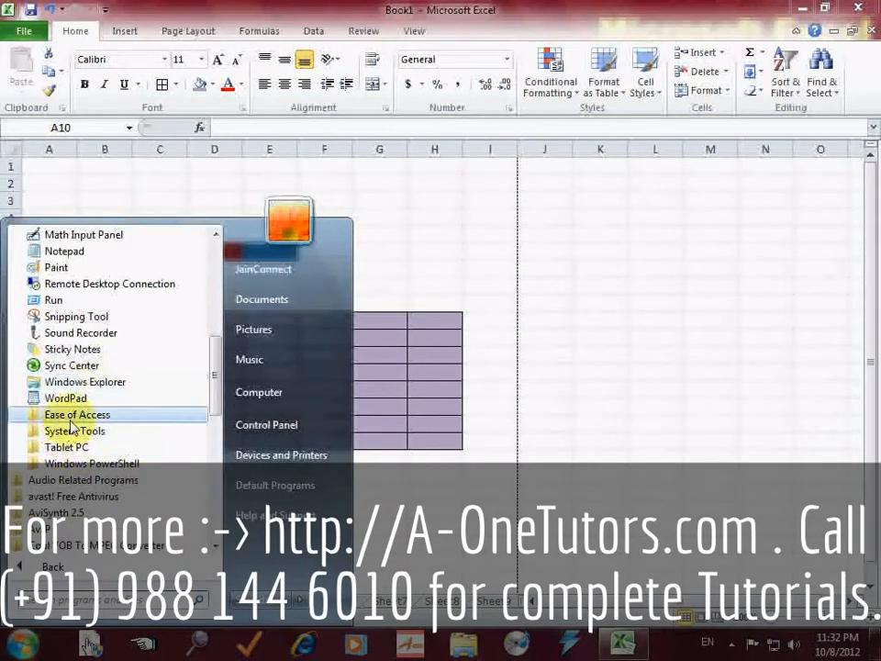
pyautogui.click(71, 419)
pyautogui.click(84, 480)
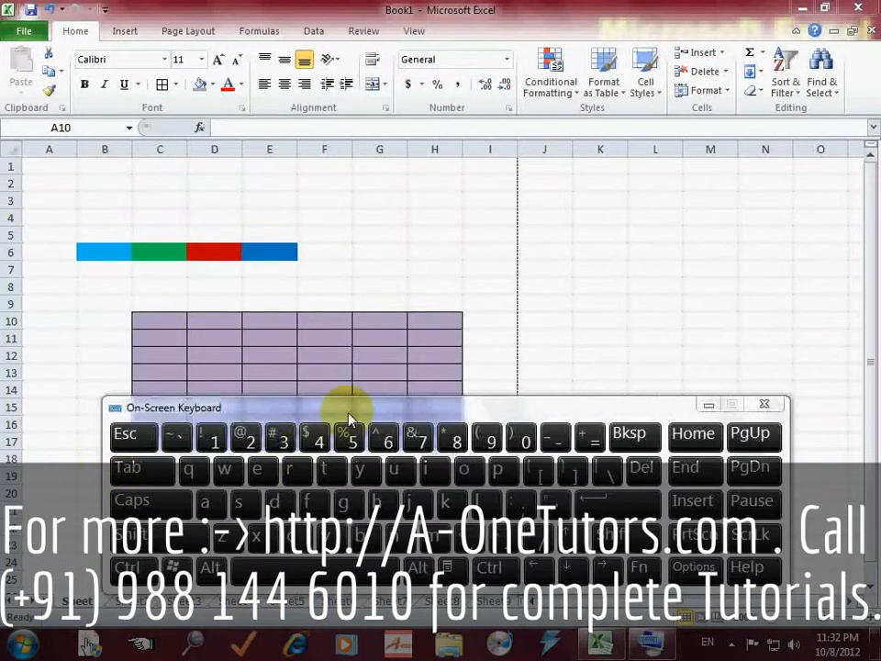
pyautogui.moveTo(344, 407); pyautogui.dragTo(412, 354)
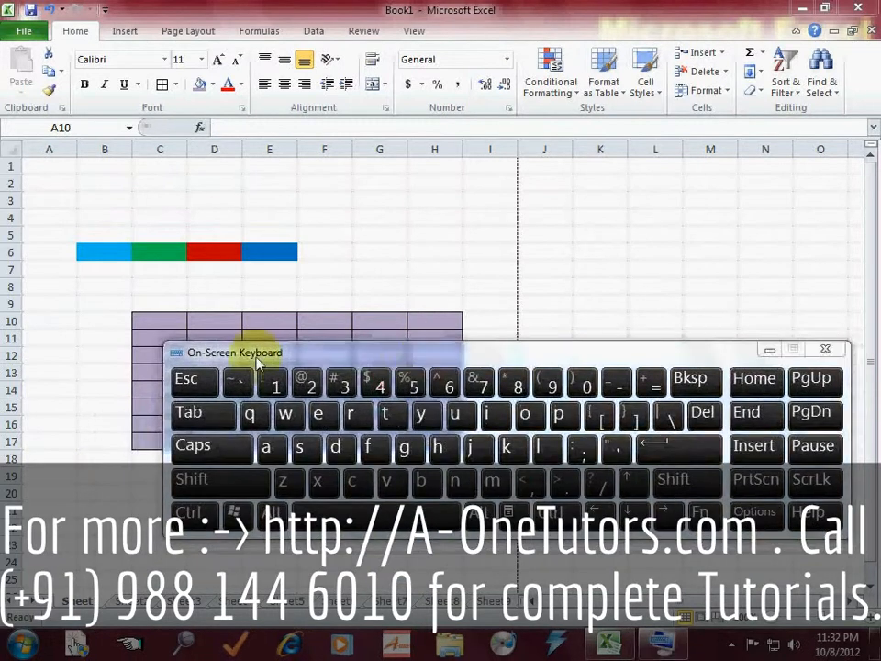
pyautogui.click(43, 316)
pyautogui.moveTo(444, 358)
pyautogui.mouseDown()
pyautogui.moveTo(440, 347)
pyautogui.moveTo(447, 377)
pyautogui.moveTo(437, 371)
pyautogui.mouseUp()
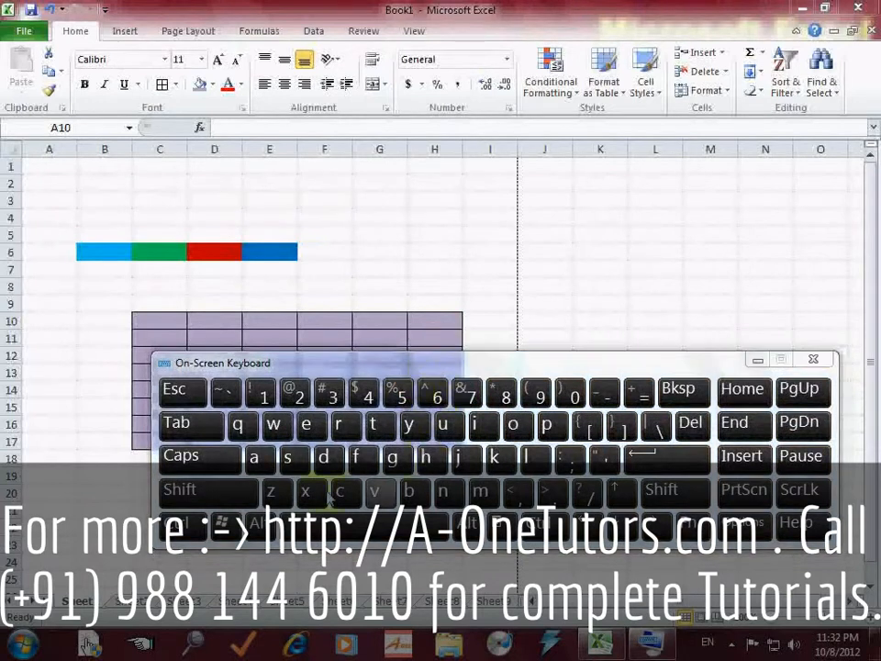
# Step: Try to enter "A-One Tutors" in cell A10 with the On-Screen Keyboard
pyautogui.click(210, 494)
pyautogui.click(258, 460)
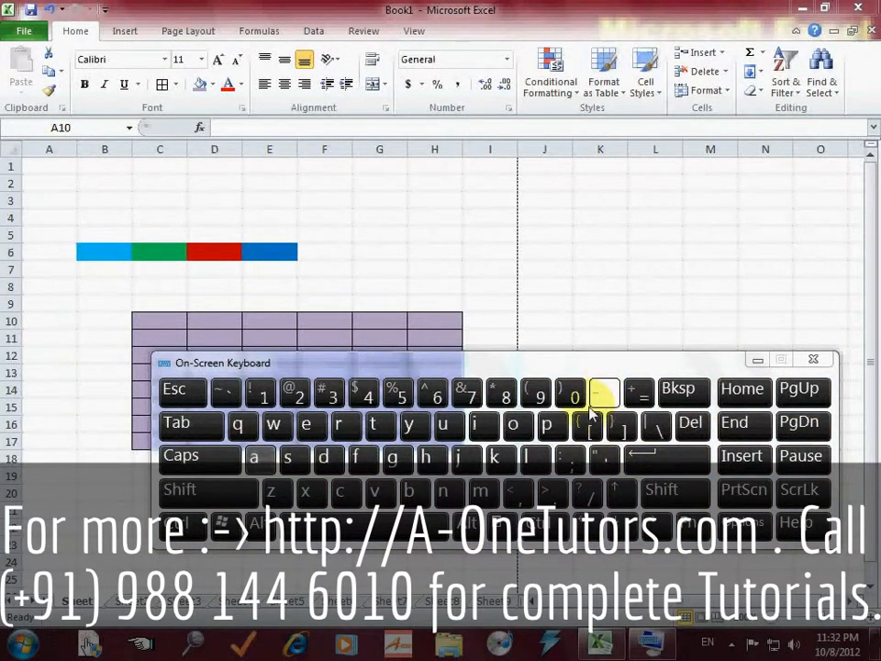
pyautogui.click(210, 494)
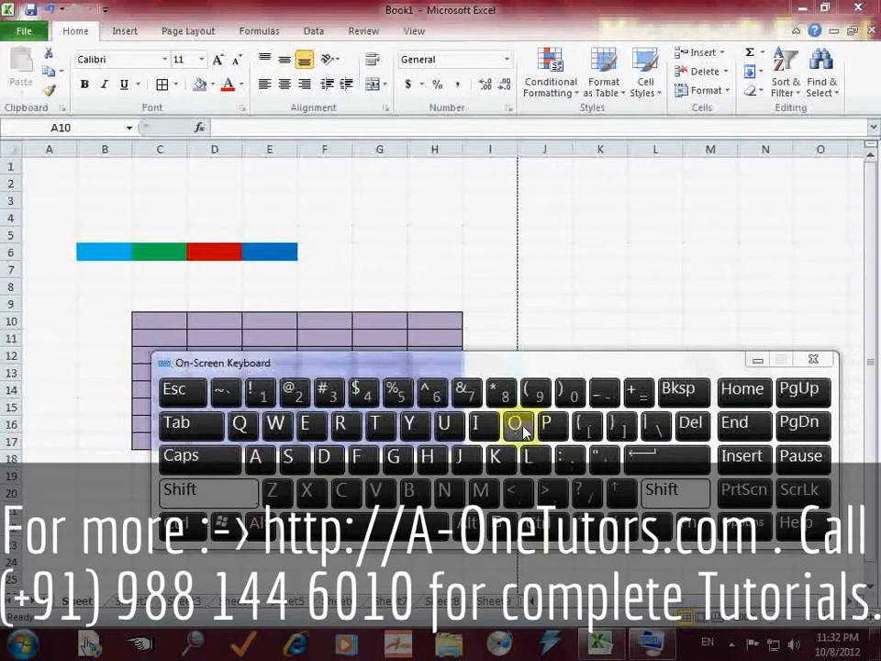
pyautogui.click(523, 427)
pyautogui.click(445, 492)
pyautogui.click(320, 424)
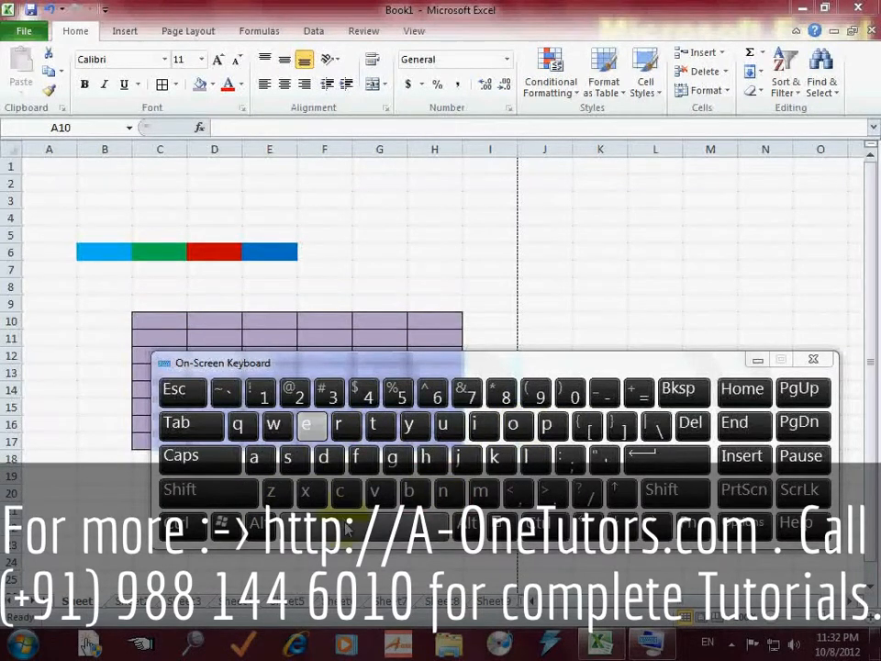
pyautogui.click(347, 528)
pyautogui.click(210, 494)
pyautogui.click(374, 424)
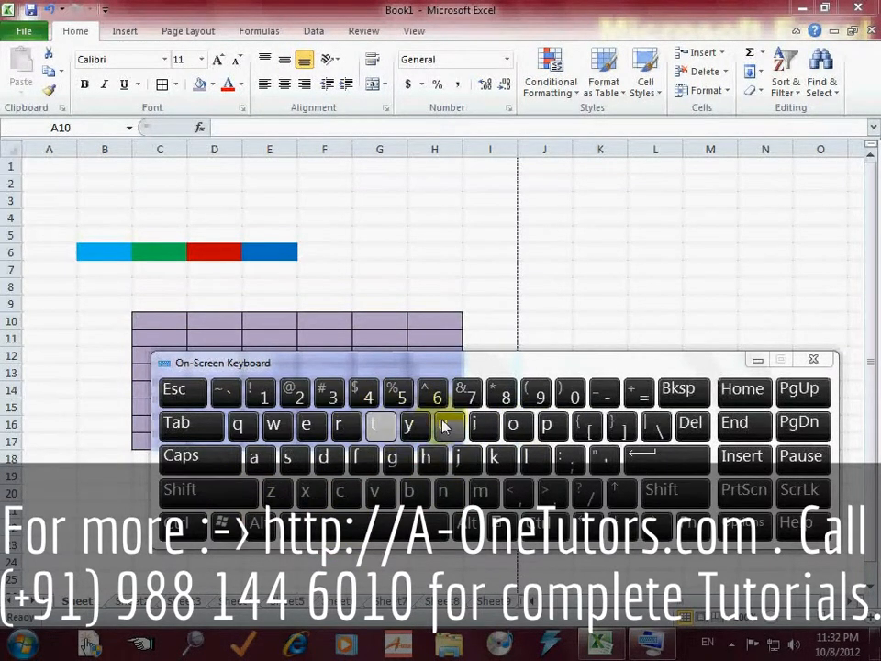
pyautogui.click(445, 424)
pyautogui.click(375, 425)
pyautogui.click(512, 427)
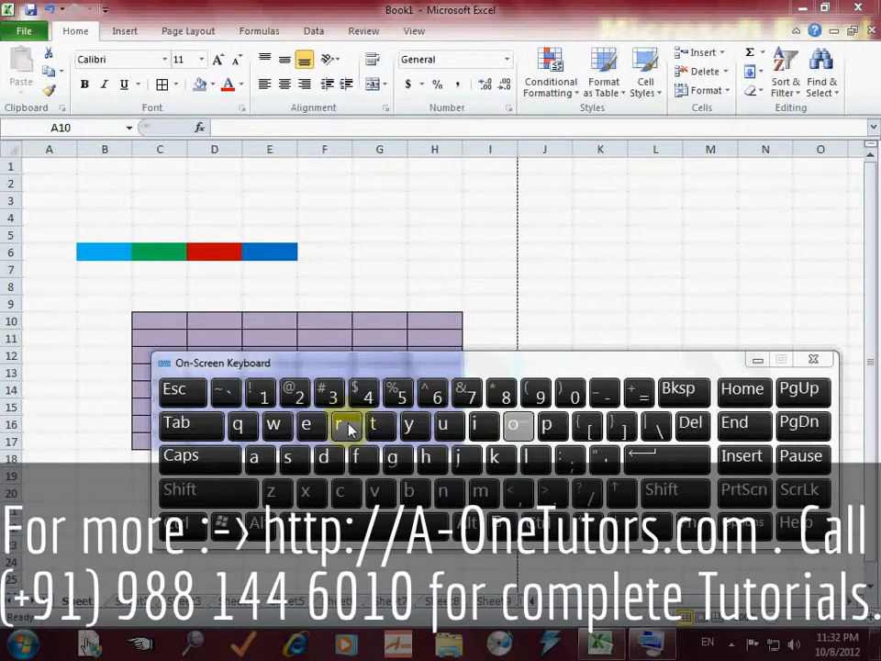
pyautogui.click(347, 426)
pyautogui.click(289, 456)
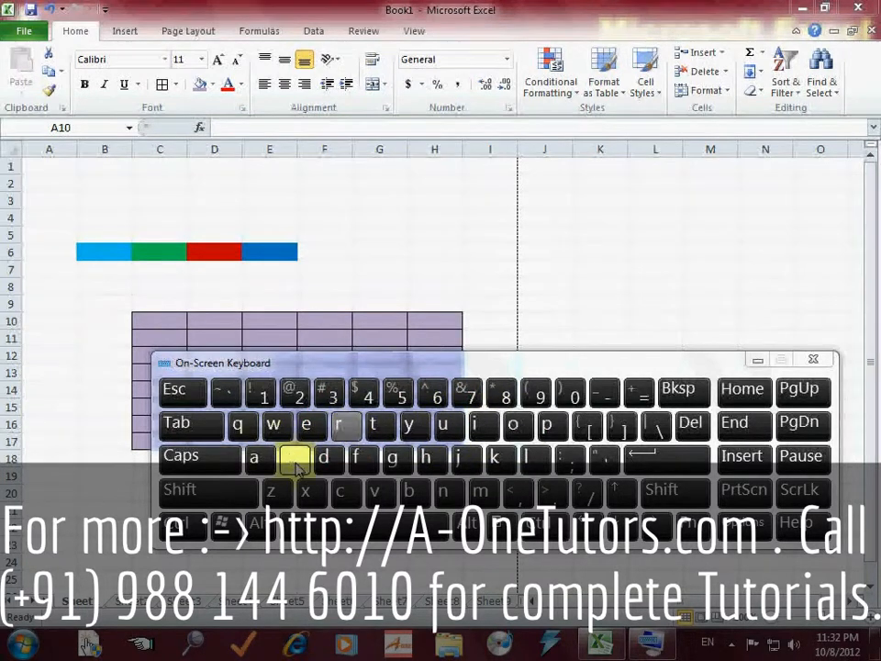
# Step: Select cell A10 and enter "A-One Tutors" in it with the On-Screen Keyboard
pyautogui.click(44, 324)
pyautogui.click(214, 464)
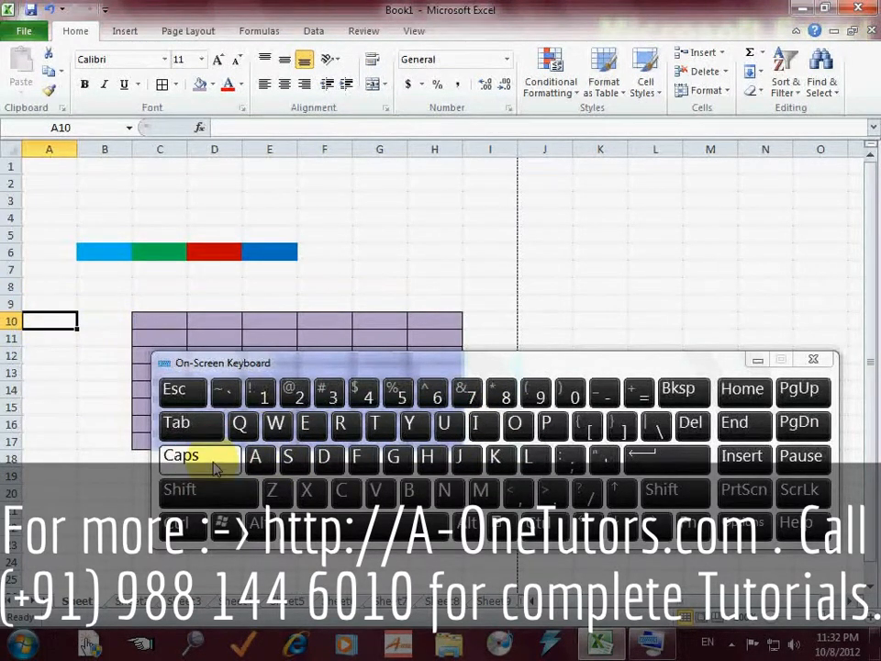
pyautogui.click(220, 461)
pyautogui.click(230, 459)
pyautogui.click(254, 462)
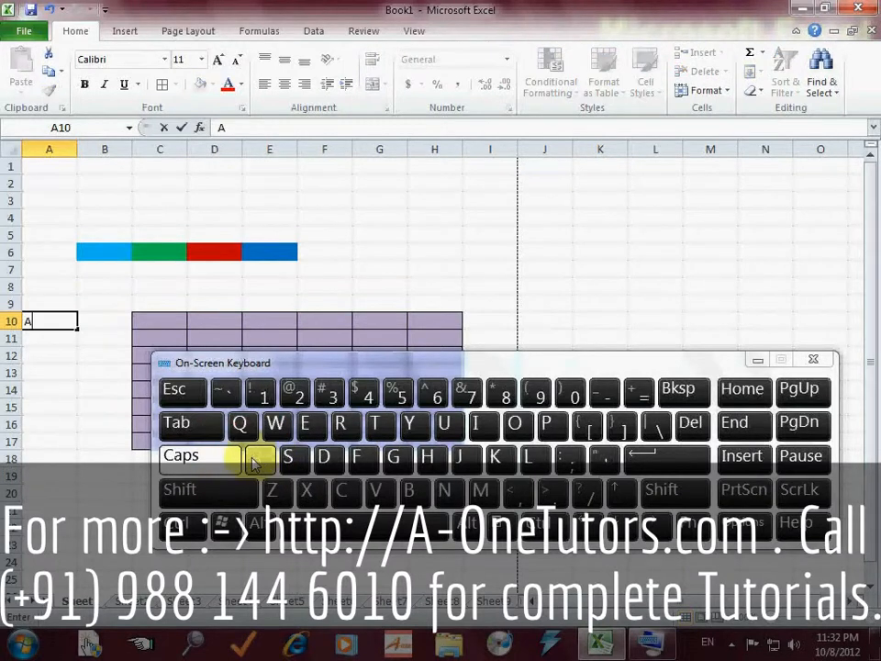
pyautogui.click(183, 456)
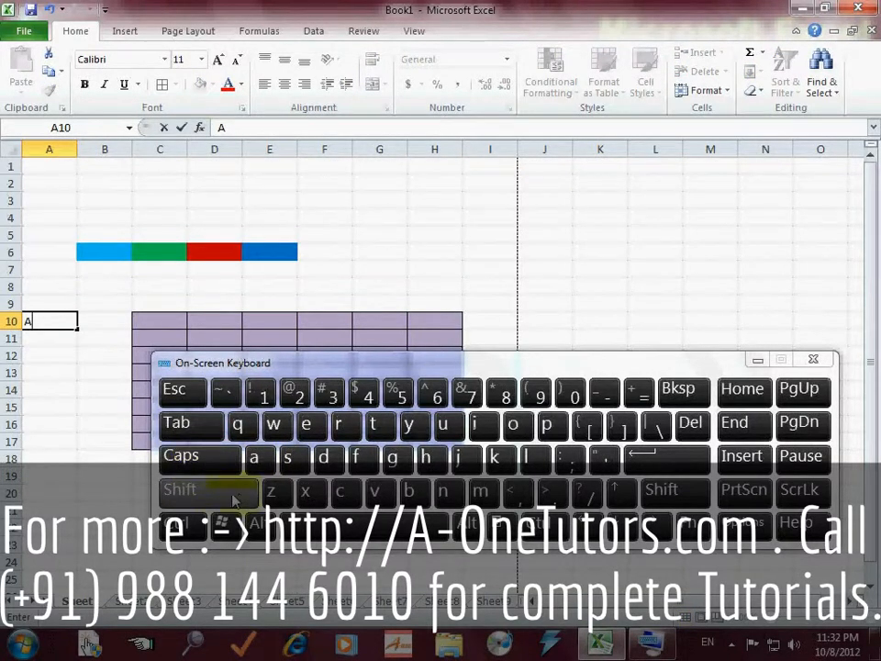
pyautogui.click(603, 395)
pyautogui.click(234, 500)
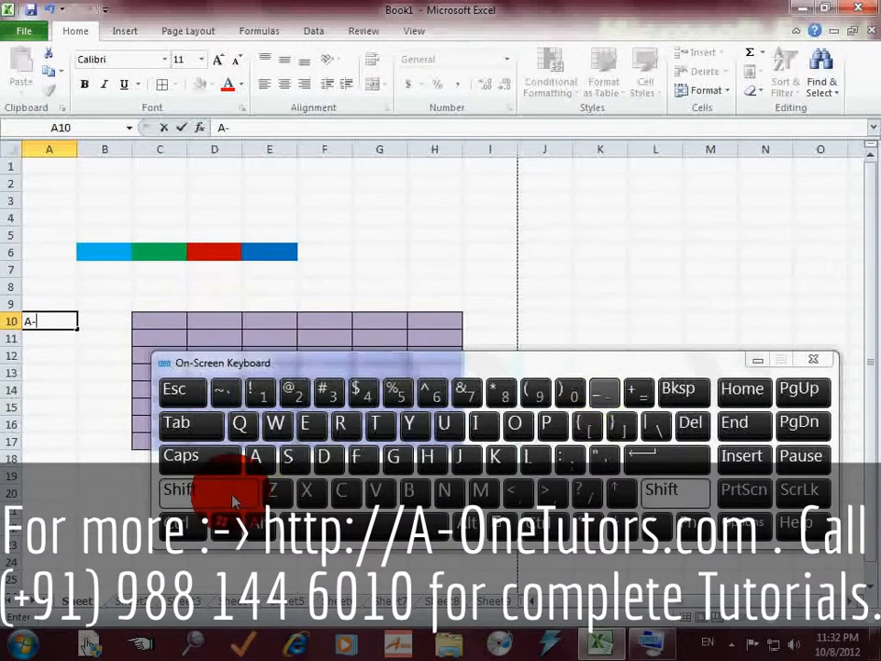
pyautogui.click(514, 424)
pyautogui.click(445, 490)
pyautogui.click(306, 423)
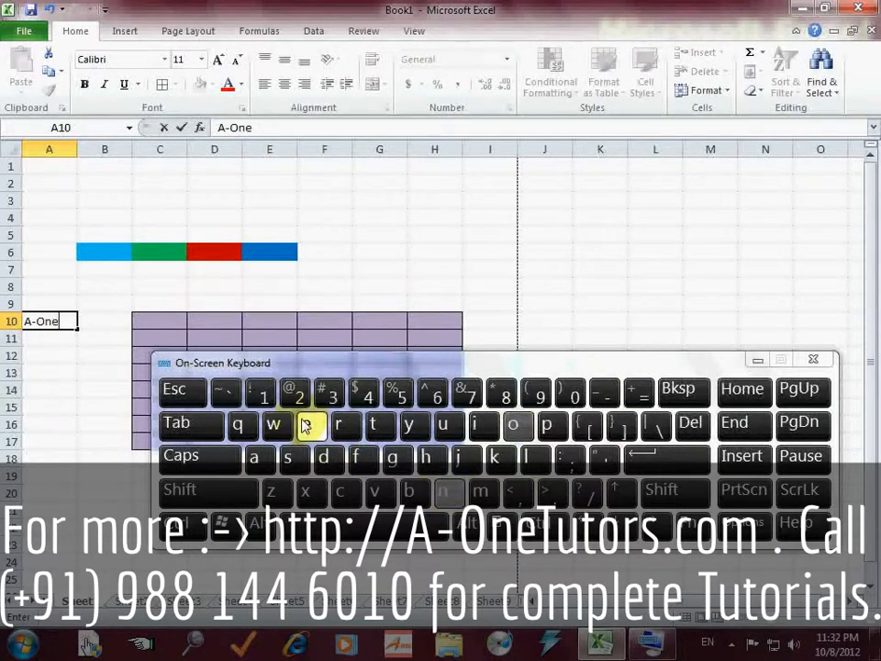
pyautogui.click(354, 521)
pyautogui.click(195, 490)
pyautogui.click(379, 424)
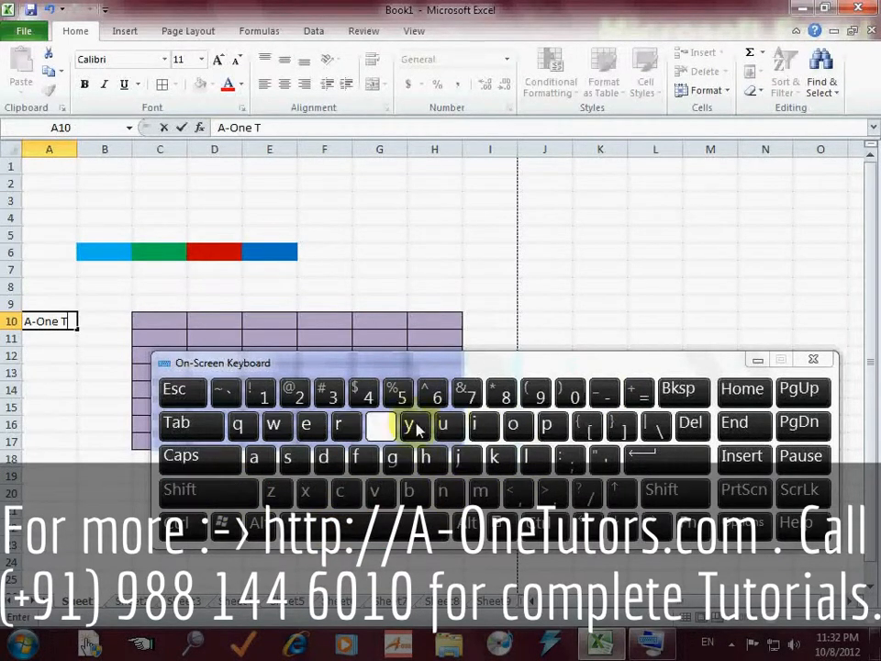
pyautogui.click(443, 423)
pyautogui.click(373, 423)
pyautogui.click(513, 423)
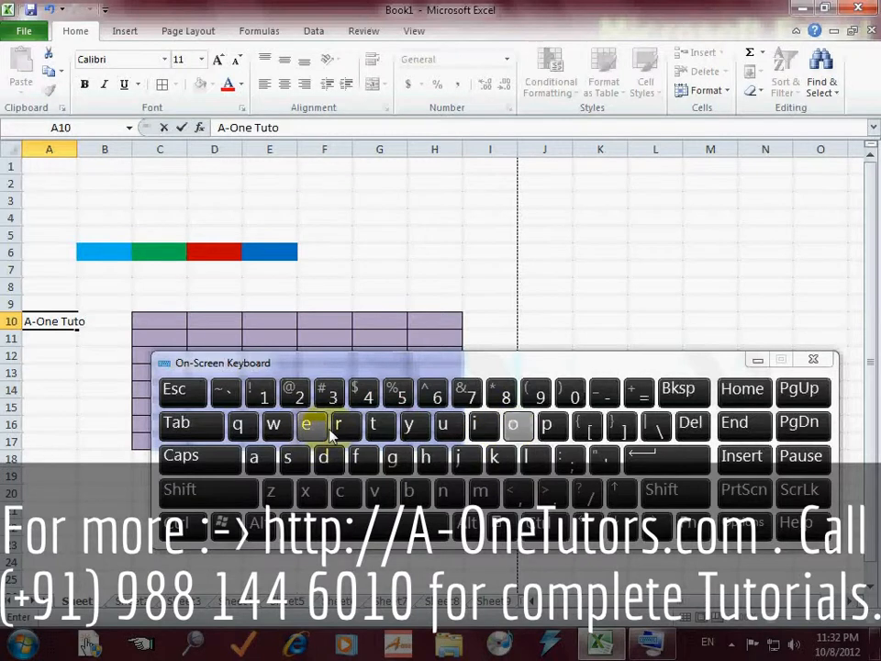
pyautogui.click(338, 423)
pyautogui.click(288, 457)
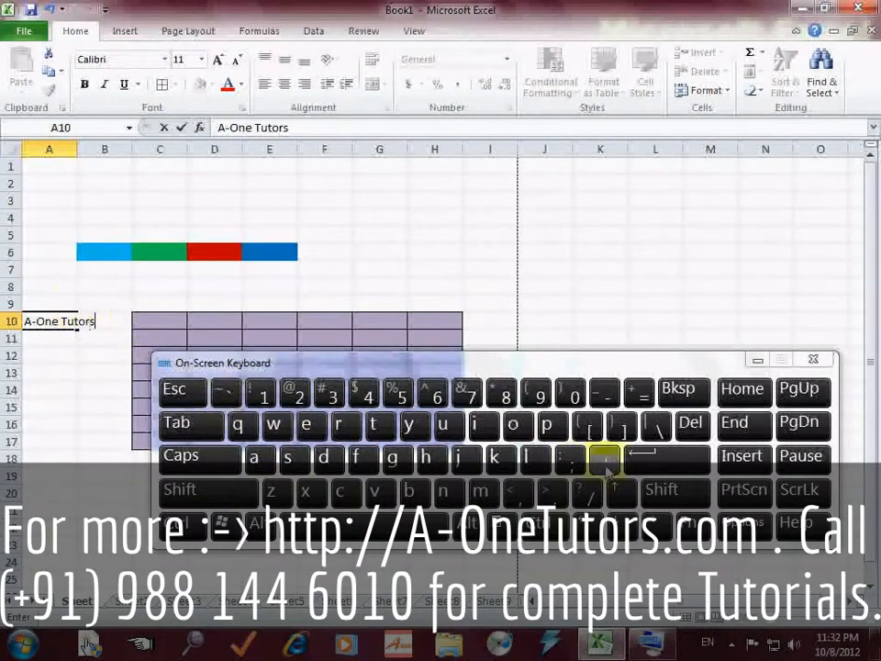
pyautogui.click(649, 453)
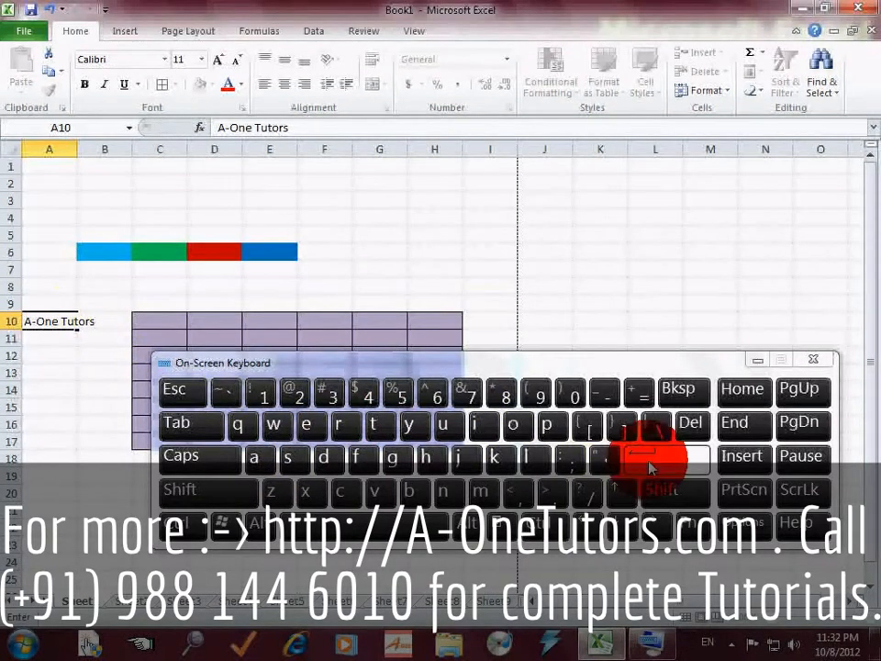
# Step: From cell A10, move the active cell right along row 10 and back, up to A8, and down to A10 with the On-Screen Keyboard
pyautogui.click(59, 325)
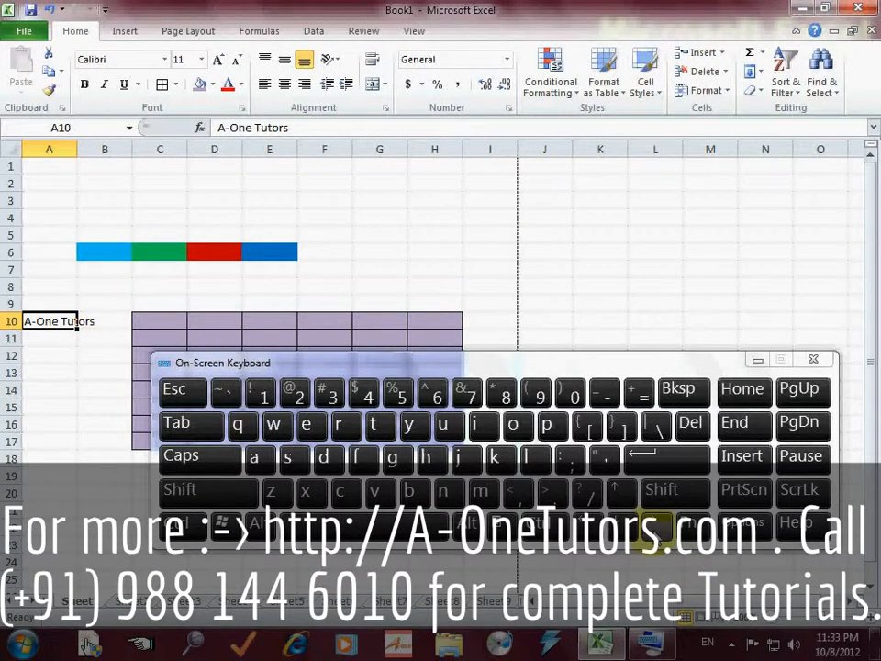
pyautogui.click(653, 525)
pyautogui.click(654, 526)
pyautogui.click(589, 530)
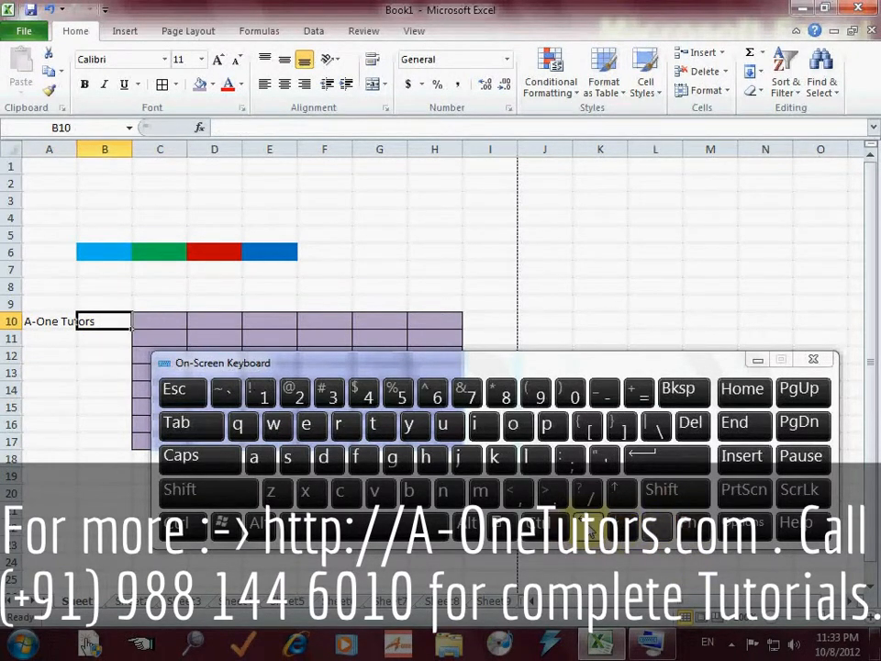
pyautogui.click(589, 530)
pyautogui.click(620, 491)
pyautogui.click(620, 491)
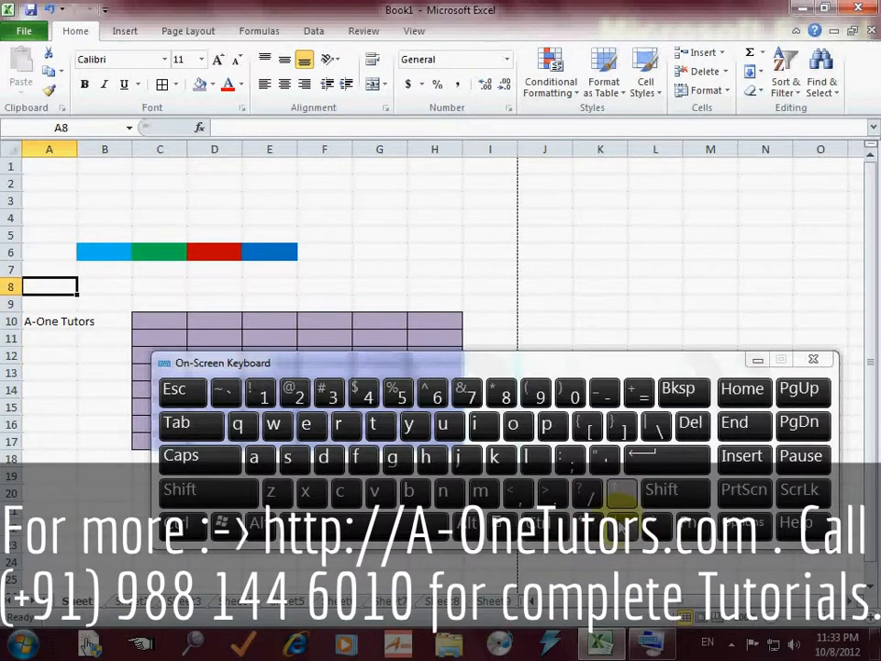
pyautogui.click(622, 524)
pyautogui.click(621, 524)
# Step: Move the active cell right along row 10 past E10, back to column D, and down to D11
pyautogui.click(653, 525)
pyautogui.click(654, 525)
pyautogui.click(654, 525)
pyautogui.click(654, 525)
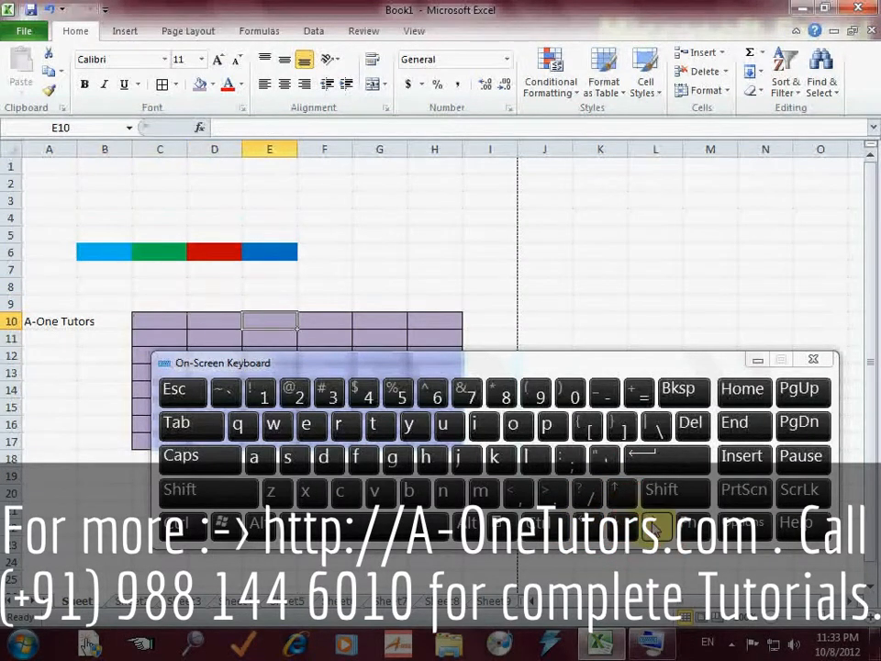
pyautogui.click(654, 525)
pyautogui.click(588, 530)
pyautogui.click(588, 531)
pyautogui.click(621, 524)
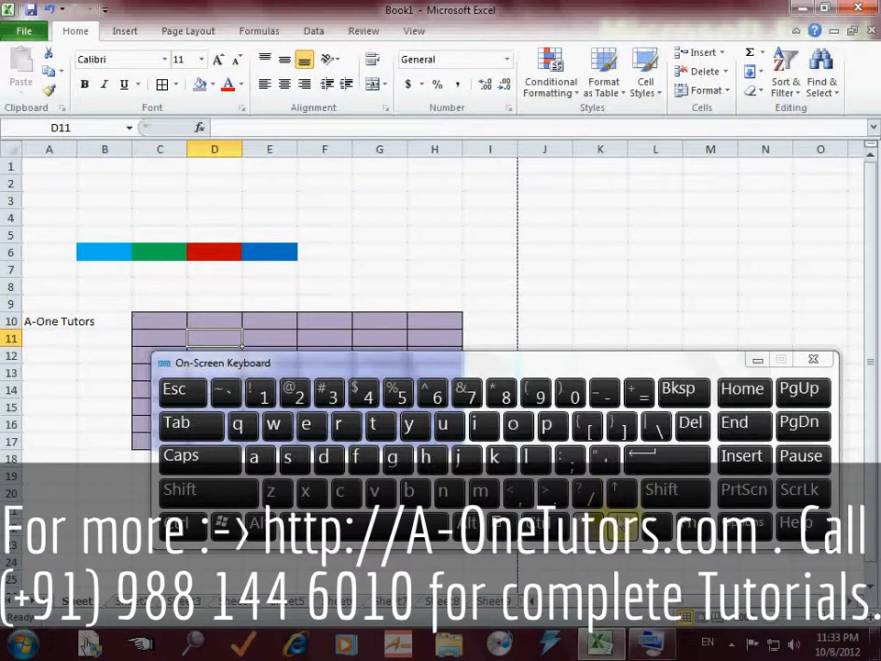
# Step: Move the active cell up to D6, left to A6, and down to A10 with the On-Screen Keyboard
pyautogui.click(620, 491)
pyautogui.click(621, 494)
pyautogui.click(621, 494)
pyautogui.click(621, 493)
pyautogui.click(620, 493)
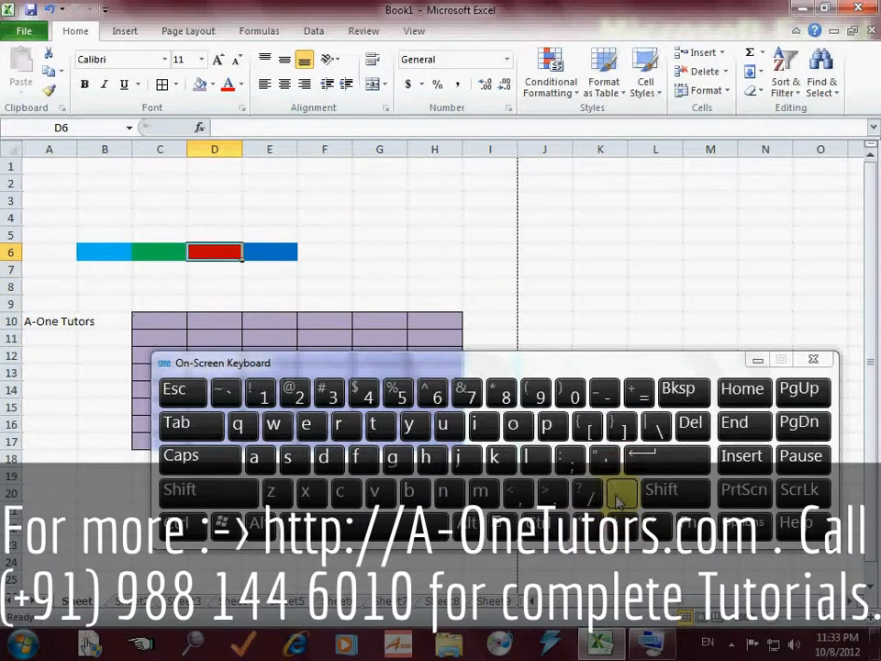
pyautogui.click(591, 529)
pyautogui.click(590, 530)
pyautogui.click(590, 530)
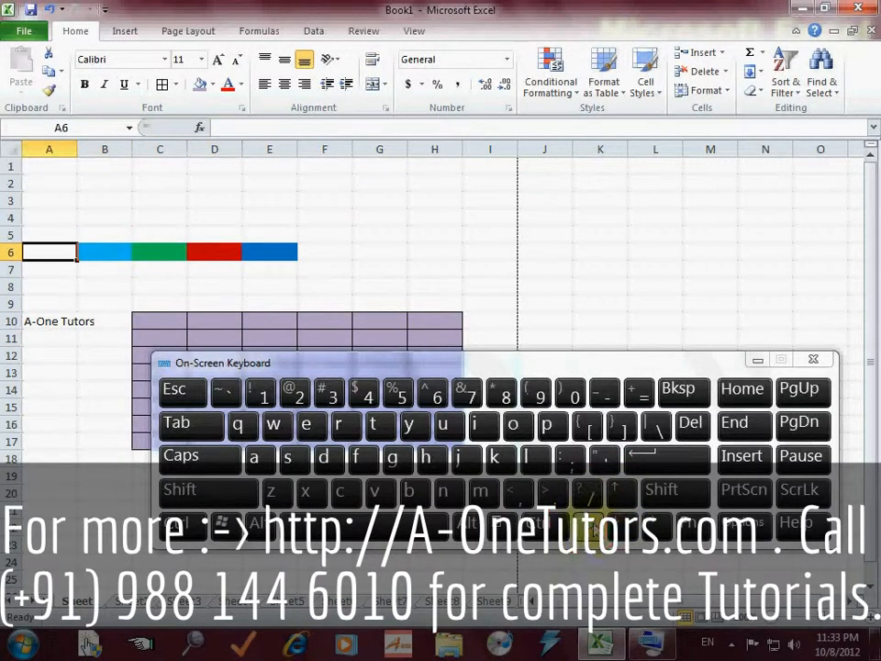
pyautogui.click(621, 524)
pyautogui.click(621, 523)
pyautogui.click(622, 525)
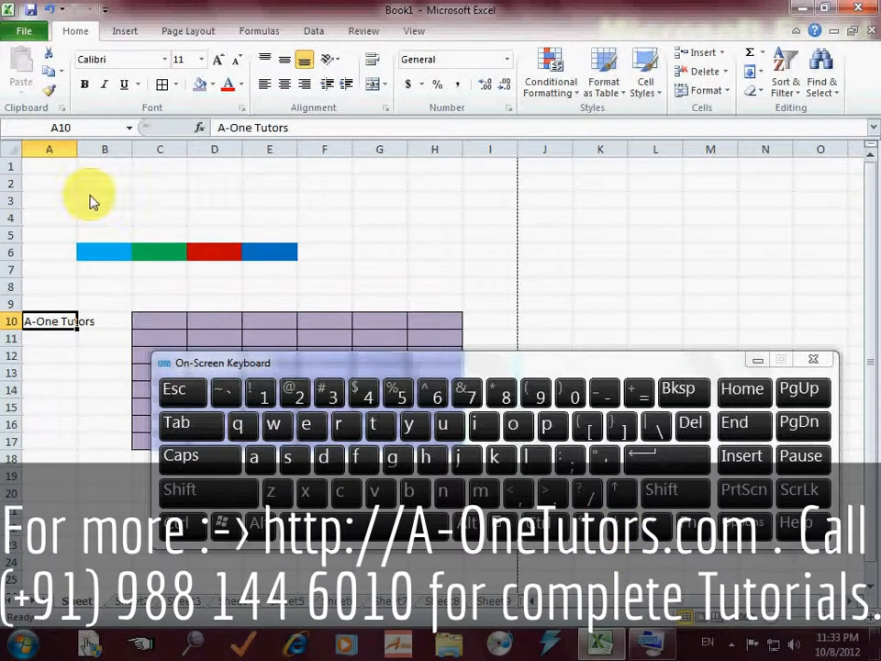
pyautogui.click(44, 342)
pyautogui.click(51, 323)
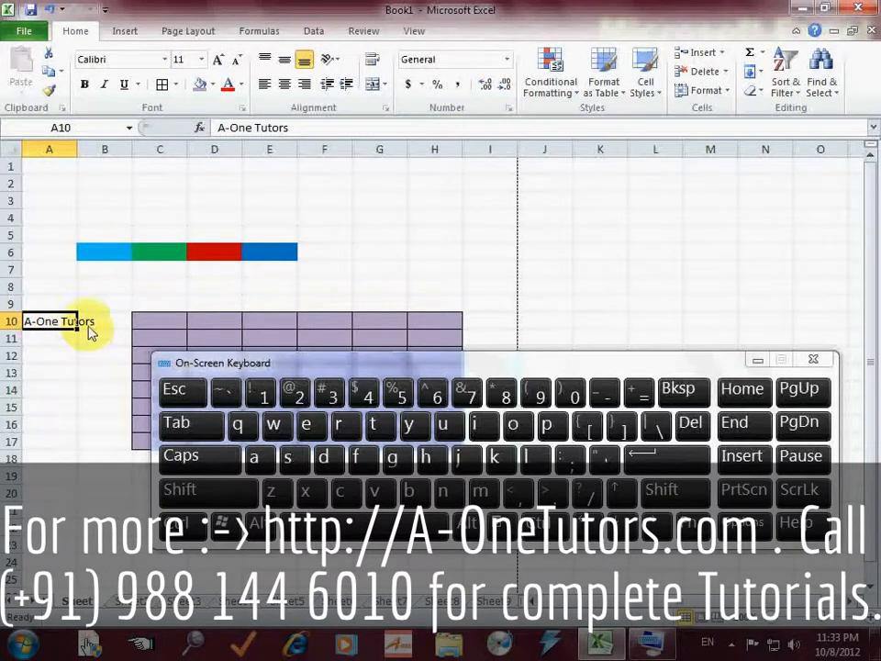
pyautogui.click(89, 336)
pyautogui.click(66, 323)
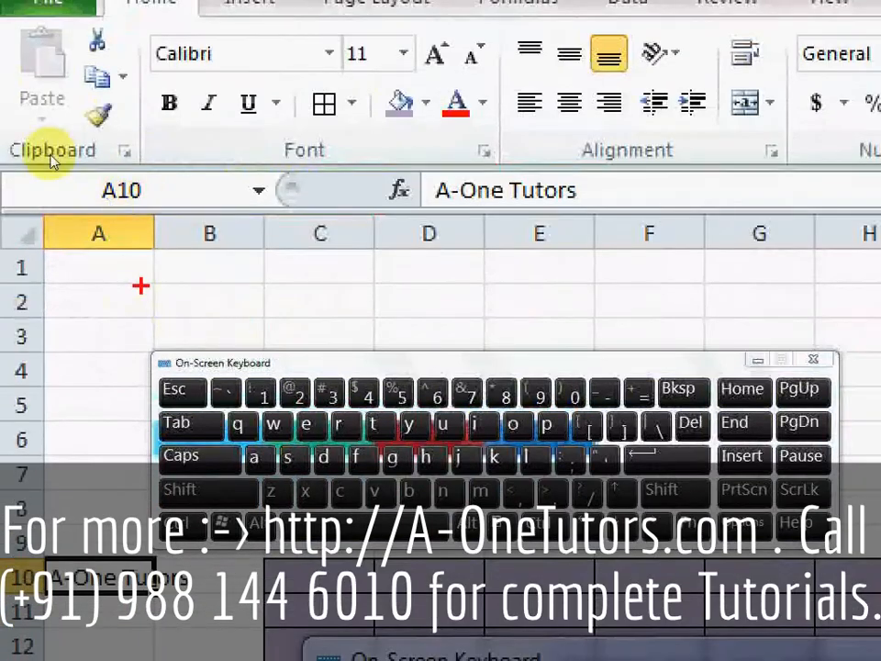
# Step: Widen column A to 17.00 (124 pixels) so the text in A10 fits inside its cell
pyautogui.moveTo(158, 205); pyautogui.dragTo(138, 208)
pyautogui.moveTo(62, 147)
pyautogui.mouseDown()
pyautogui.moveTo(86, 157)
pyautogui.moveTo(87, 122)
pyautogui.moveTo(73, 133)
pyautogui.moveTo(78, 155)
pyautogui.mouseUp()
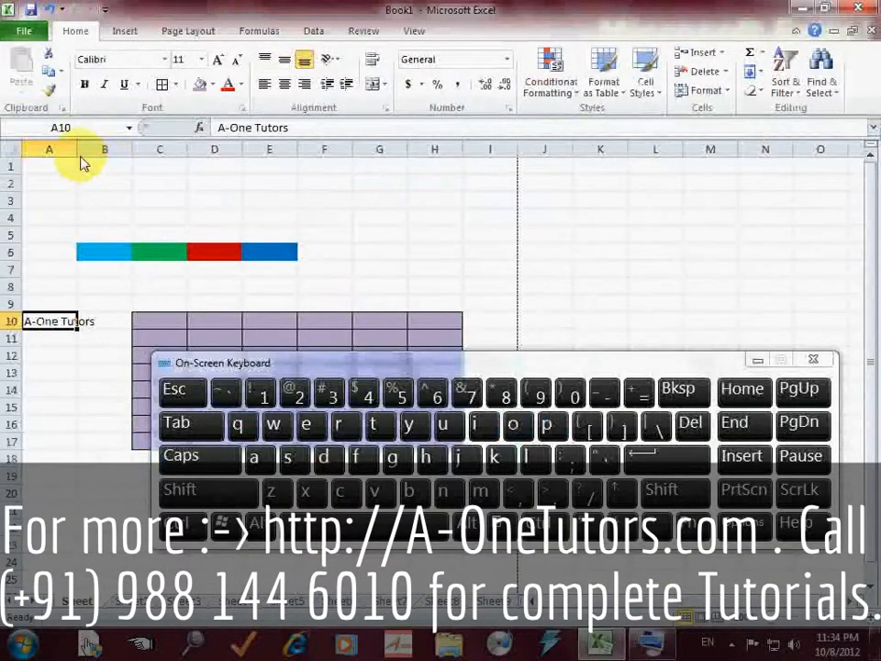
pyautogui.moveTo(78, 150); pyautogui.dragTo(80, 154)
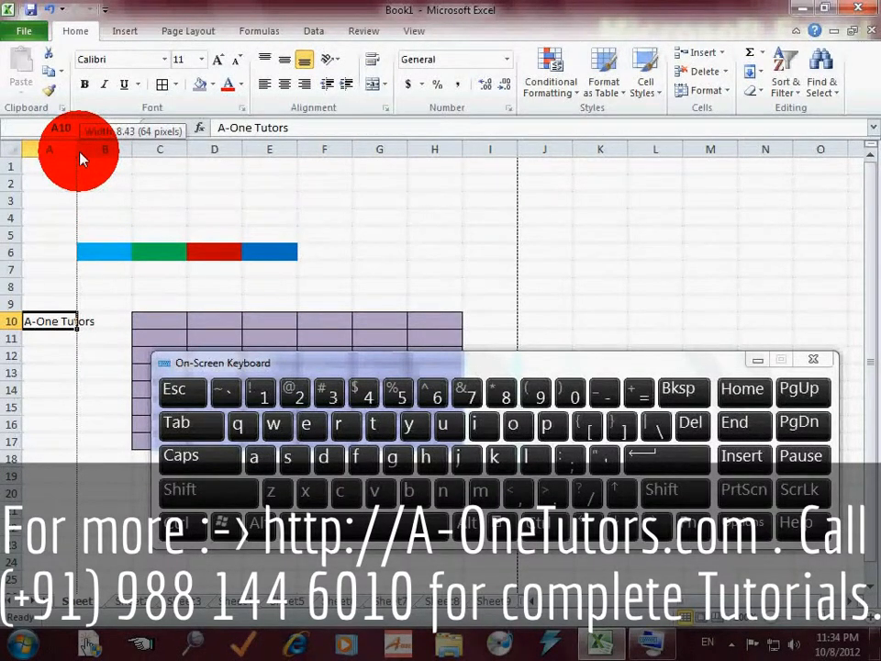
pyautogui.moveTo(80, 159); pyautogui.dragTo(131, 157)
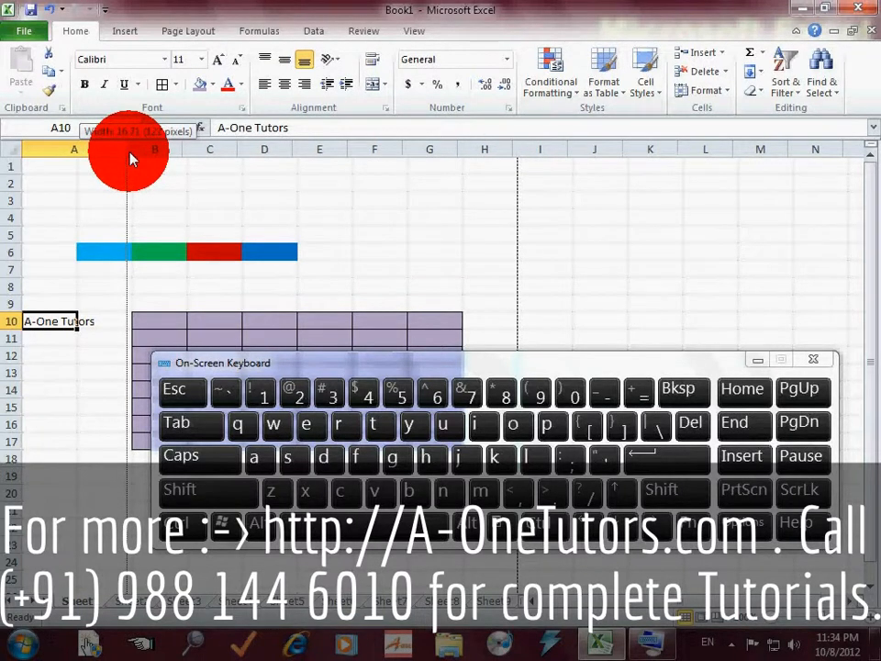
pyautogui.moveTo(130, 159); pyautogui.dragTo(131, 159)
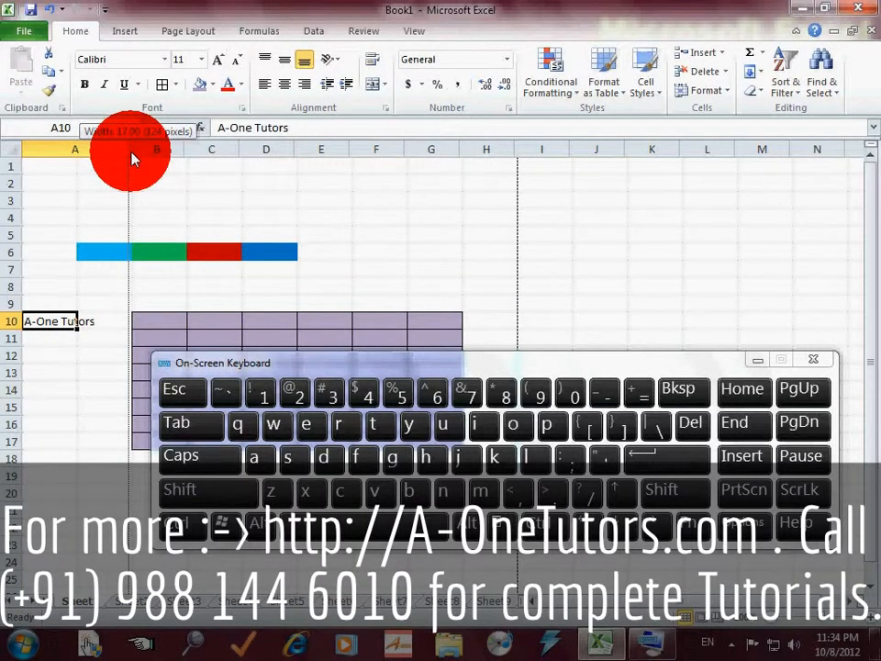
pyautogui.moveTo(132, 158); pyautogui.dragTo(131, 158)
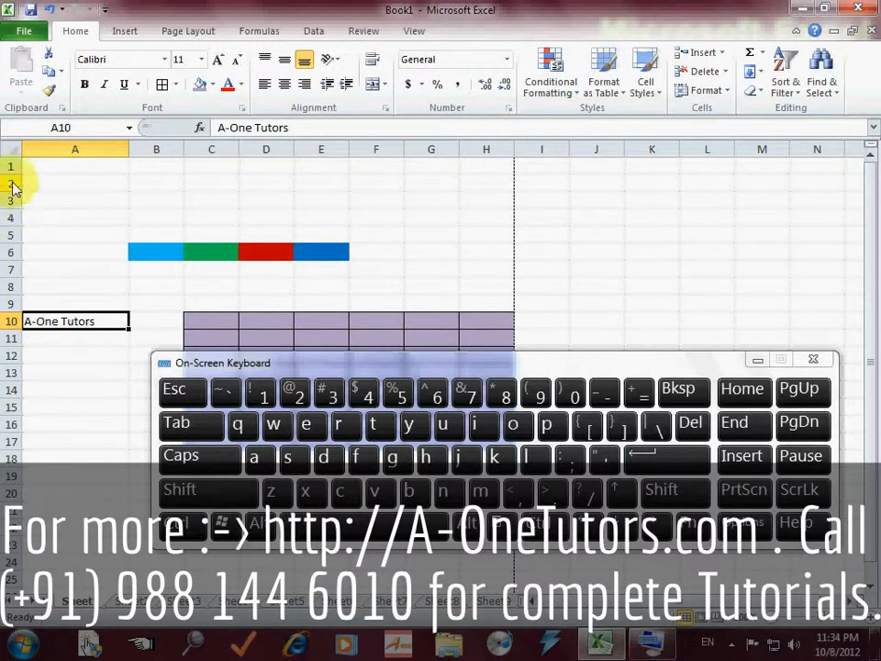
# Step: Increase the height of row 10 to about two and a half standard rows and select cell A10
pyautogui.click(12, 322)
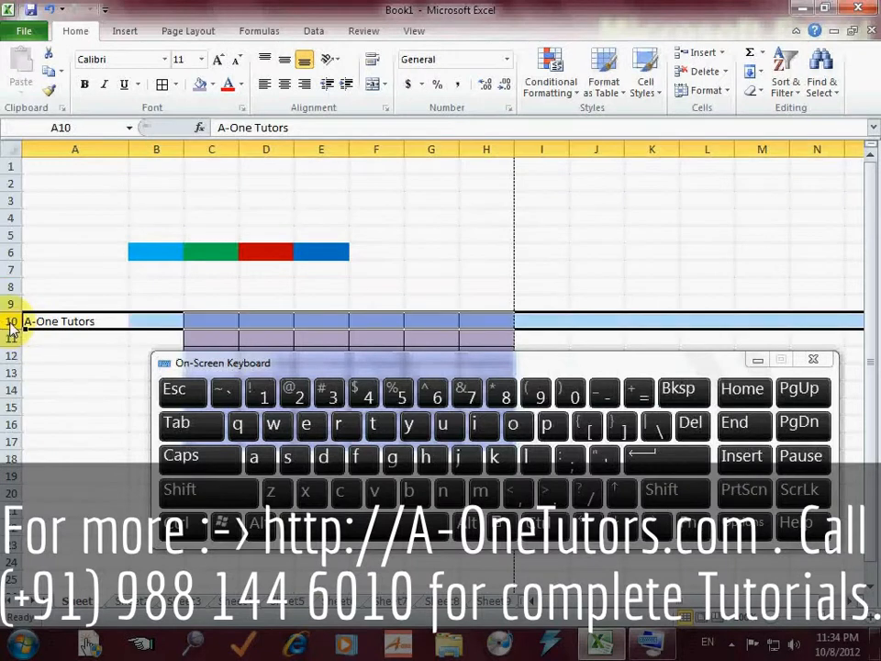
pyautogui.click(46, 338)
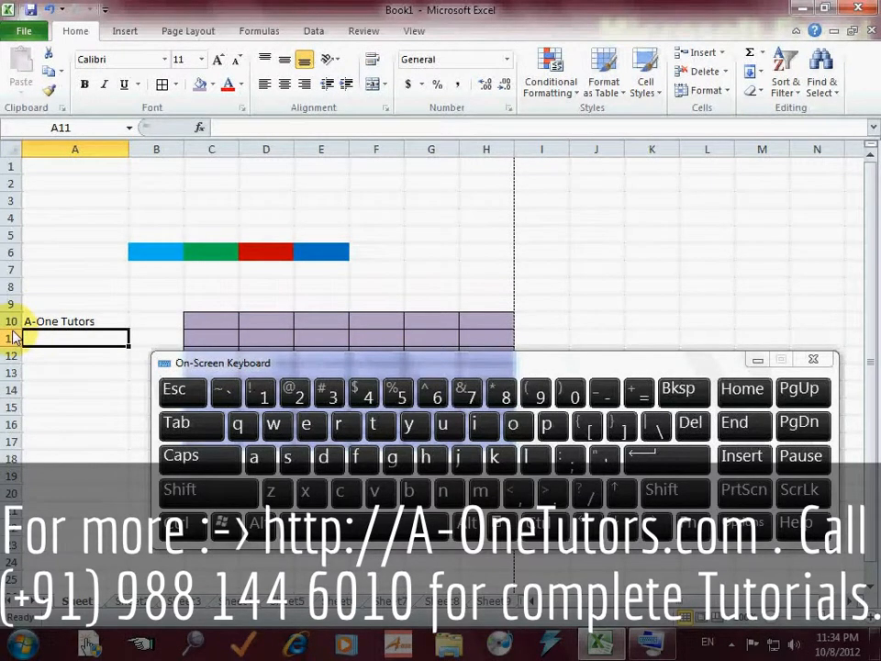
pyautogui.moveTo(13, 338); pyautogui.dragTo(13, 363)
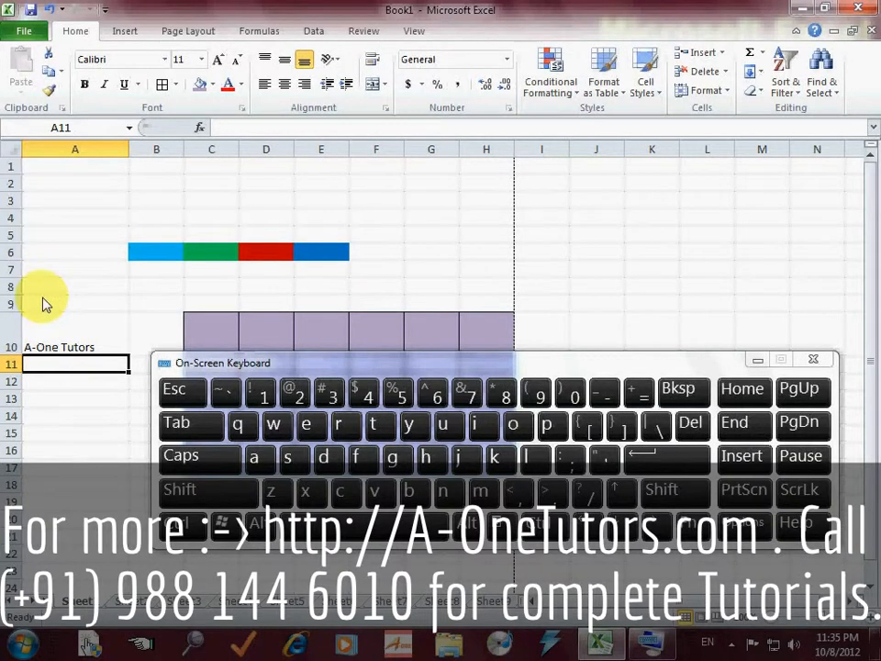
pyautogui.click(30, 342)
pyautogui.click(16, 345)
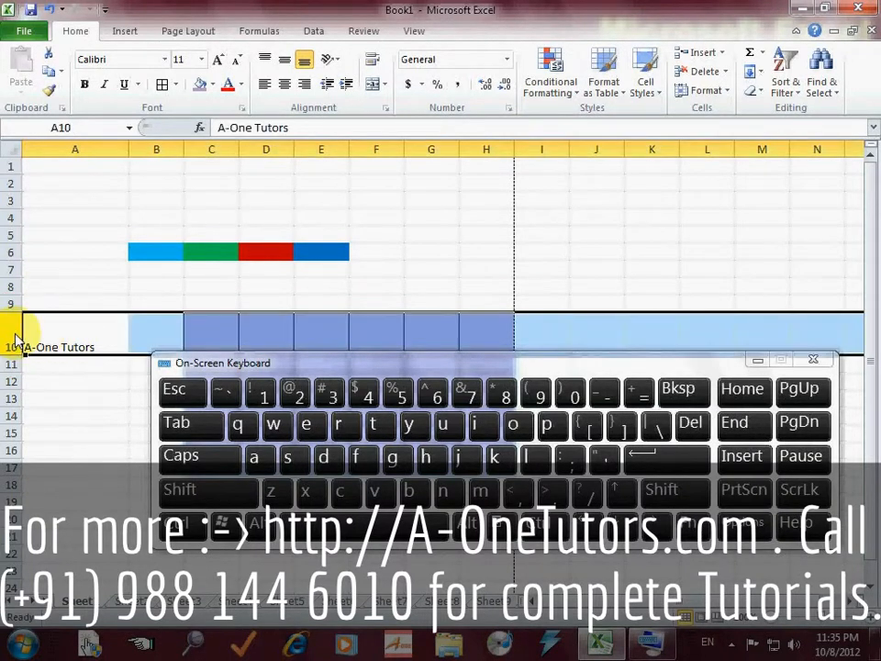
pyautogui.click(66, 341)
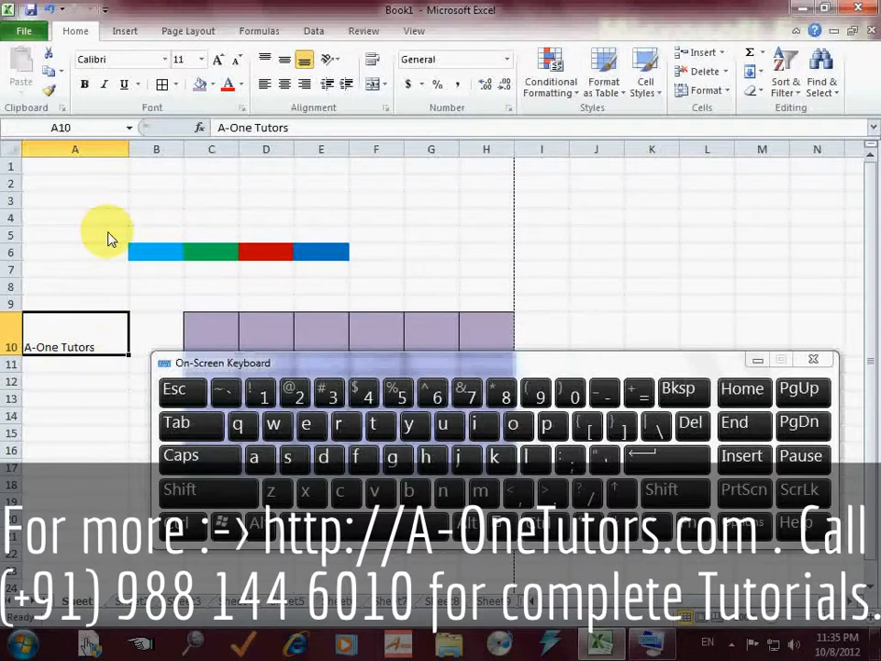
# Step: Select A10, highlight its full text in the formula bar, and return to A10 without editing the text
pyautogui.click(78, 288)
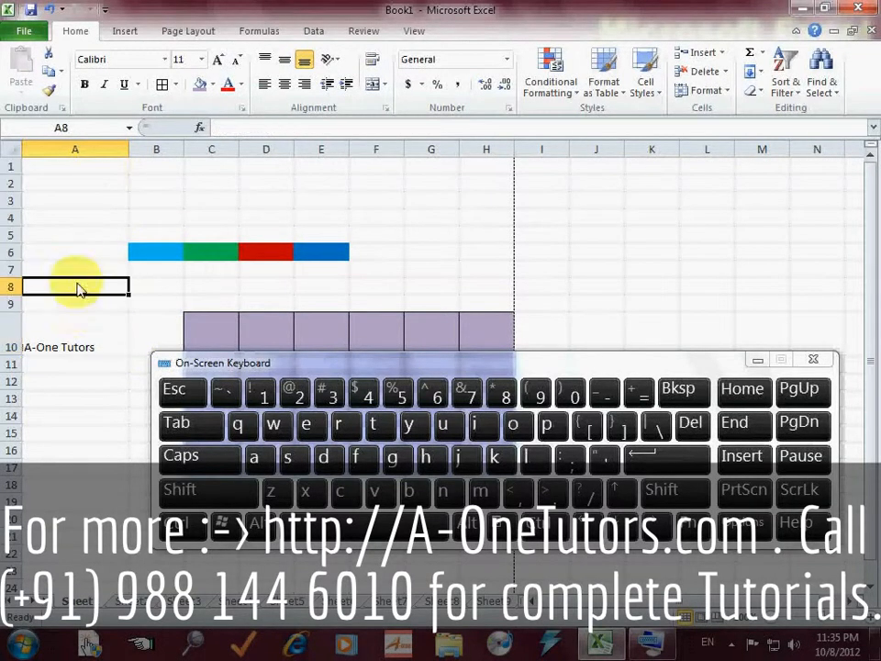
pyautogui.click(73, 341)
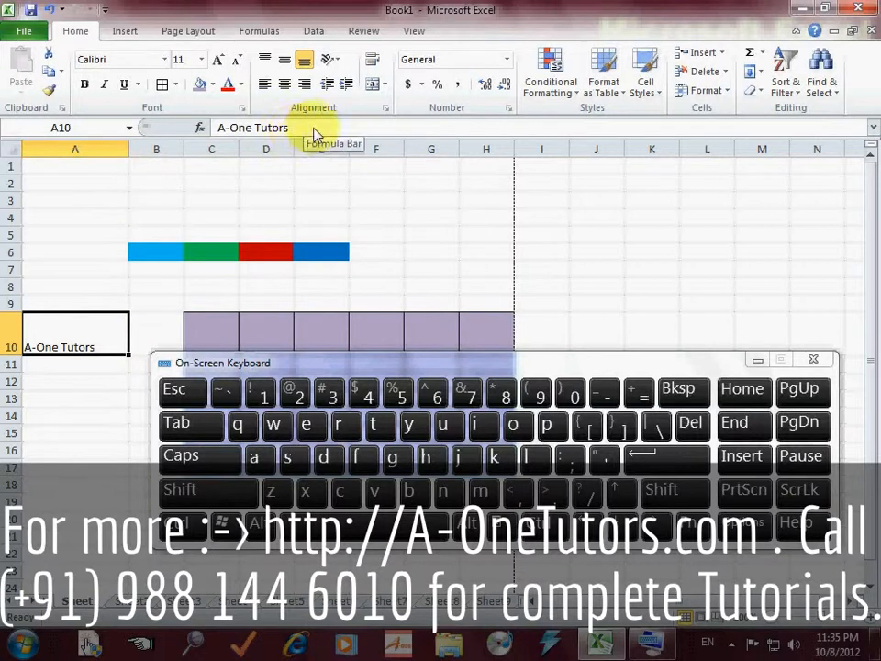
pyautogui.moveTo(290, 129); pyautogui.dragTo(196, 131)
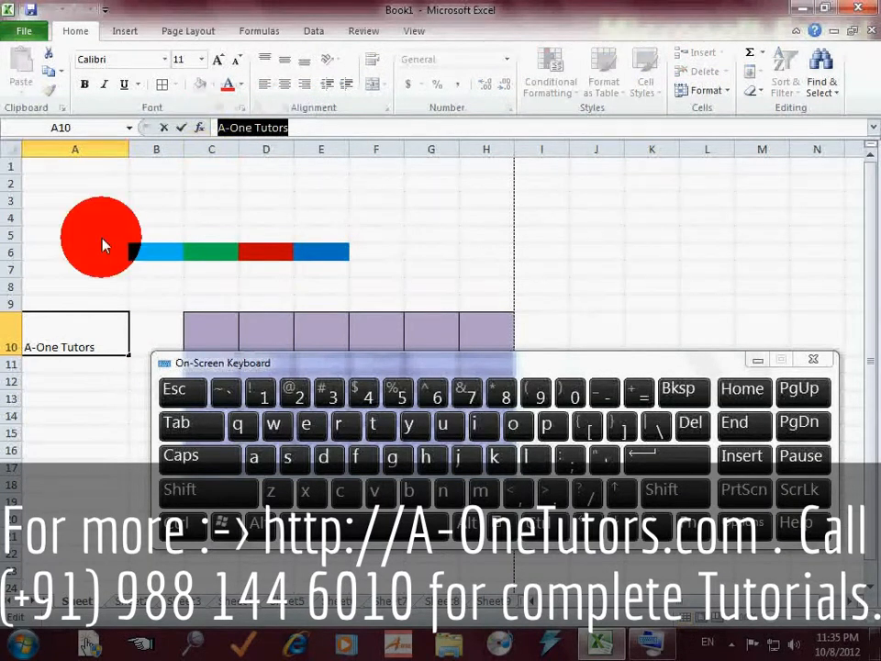
pyautogui.click(102, 240)
pyautogui.click(57, 351)
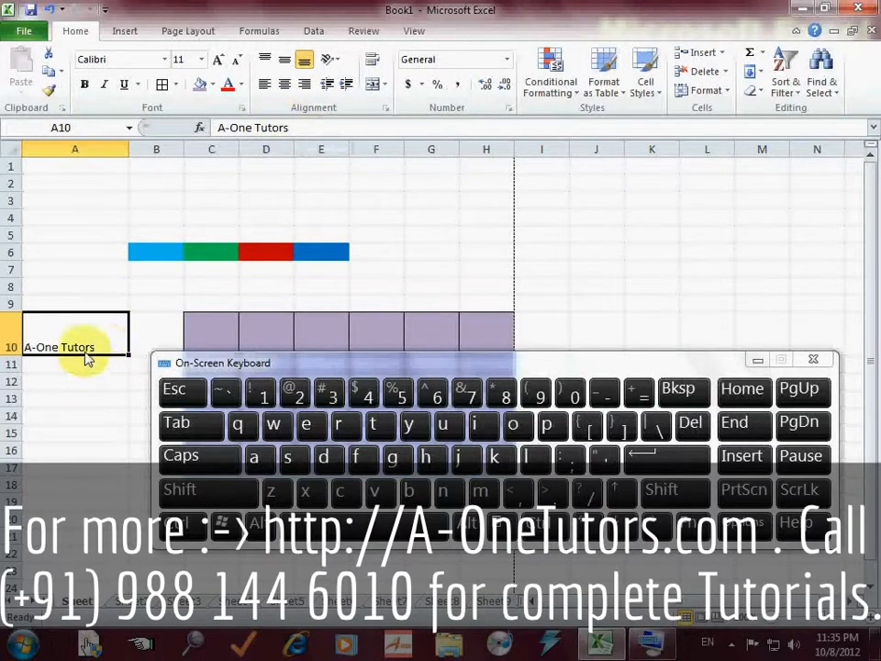
# Step: Shorten the text in A10 to "A-One Tu" with the On-Screen Keyboard and commit the entry
pyautogui.click(292, 127)
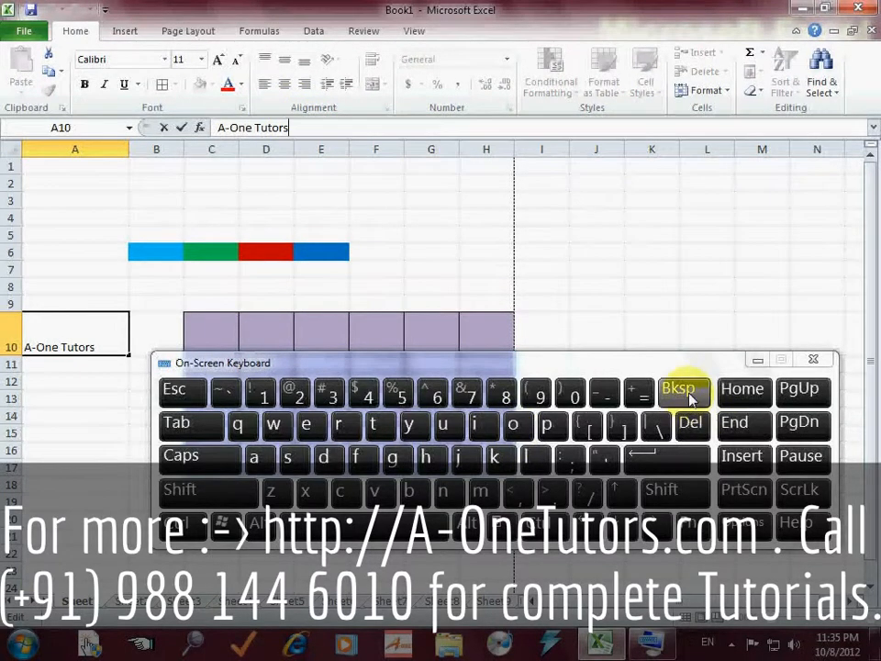
pyautogui.click(683, 390)
pyautogui.click(684, 390)
pyautogui.click(684, 390)
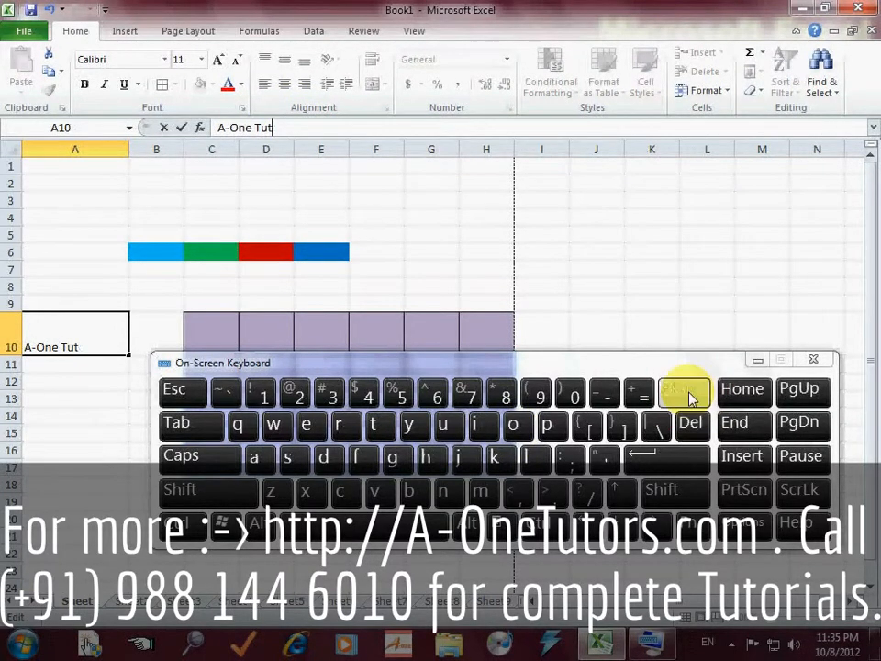
pyautogui.click(687, 393)
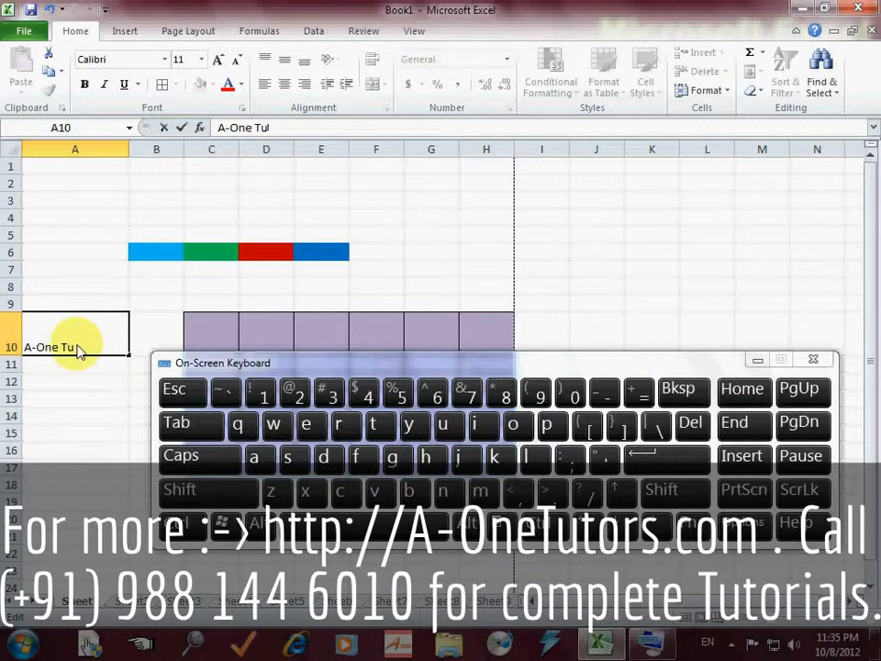
pyautogui.click(670, 463)
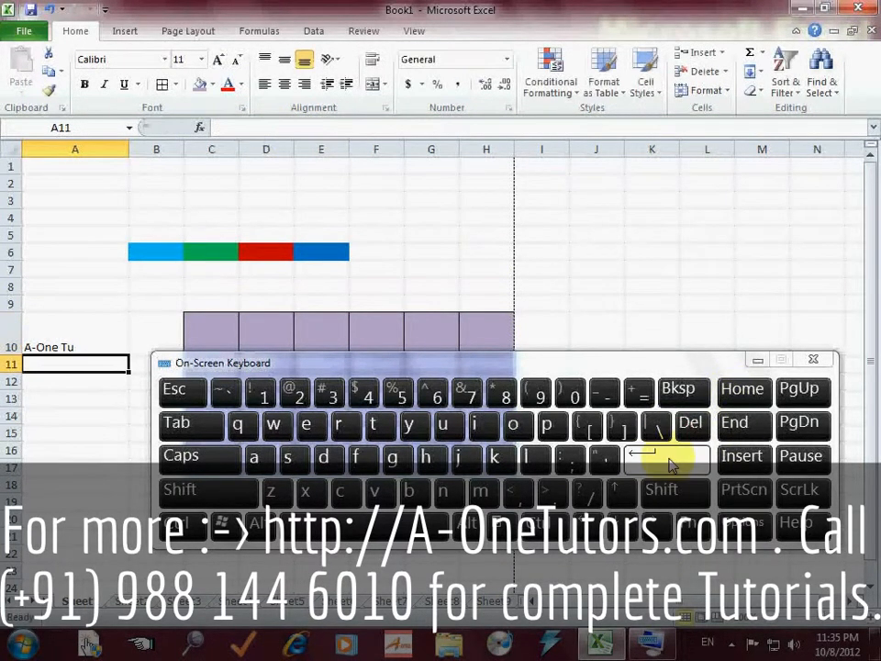
# Step: Complete the text inside cell A10 to read "A-One Tutors" with the On-Screen Keyboard and commit it
pyautogui.click(68, 347)
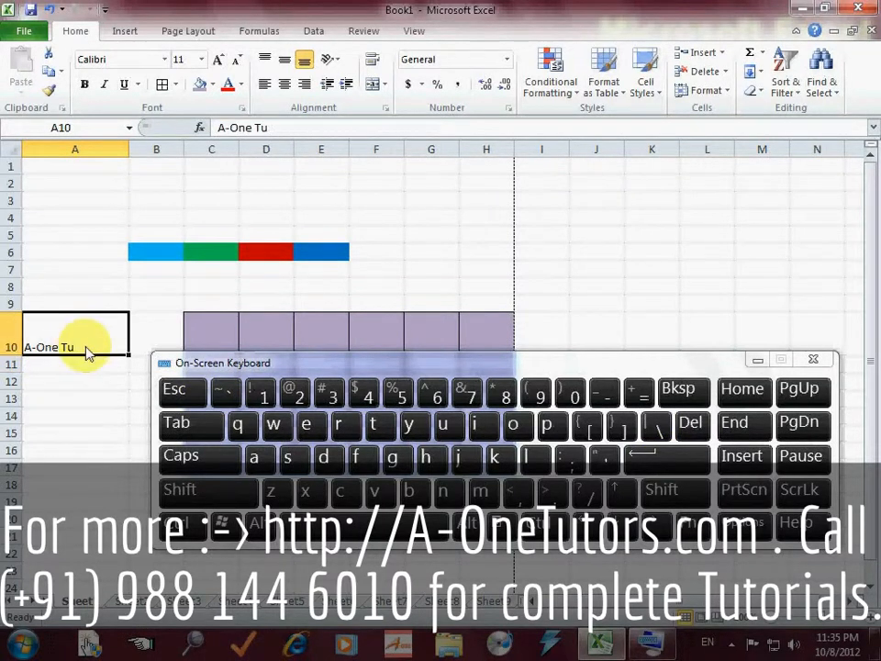
pyautogui.doubleClick(86, 353)
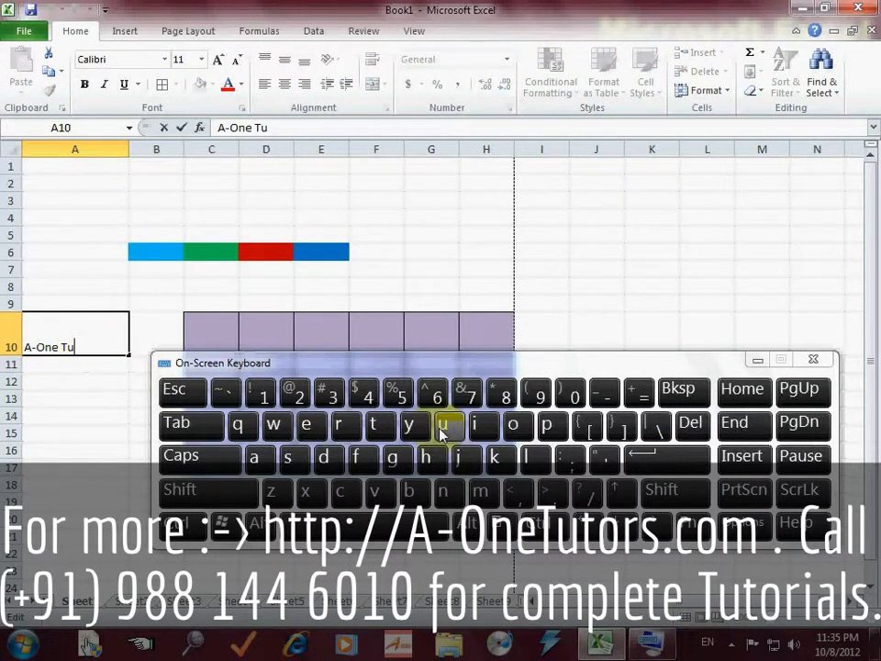
pyautogui.click(375, 423)
pyautogui.click(514, 423)
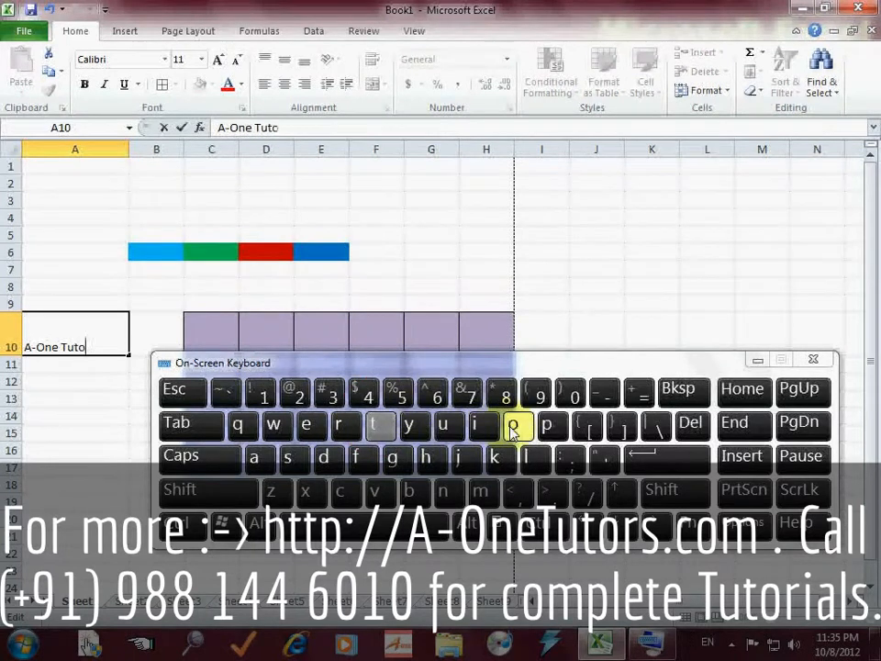
pyautogui.click(338, 425)
pyautogui.click(288, 457)
pyautogui.click(670, 457)
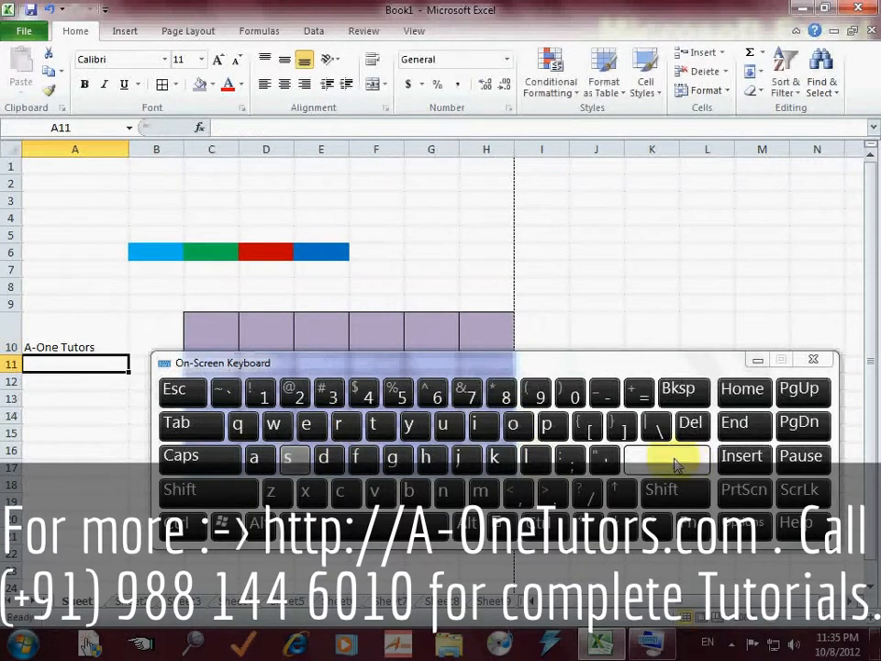
# Step: Show the editing cursor for A10 in the formula bar, leave the text as is, and reselect A10
pyautogui.click(81, 353)
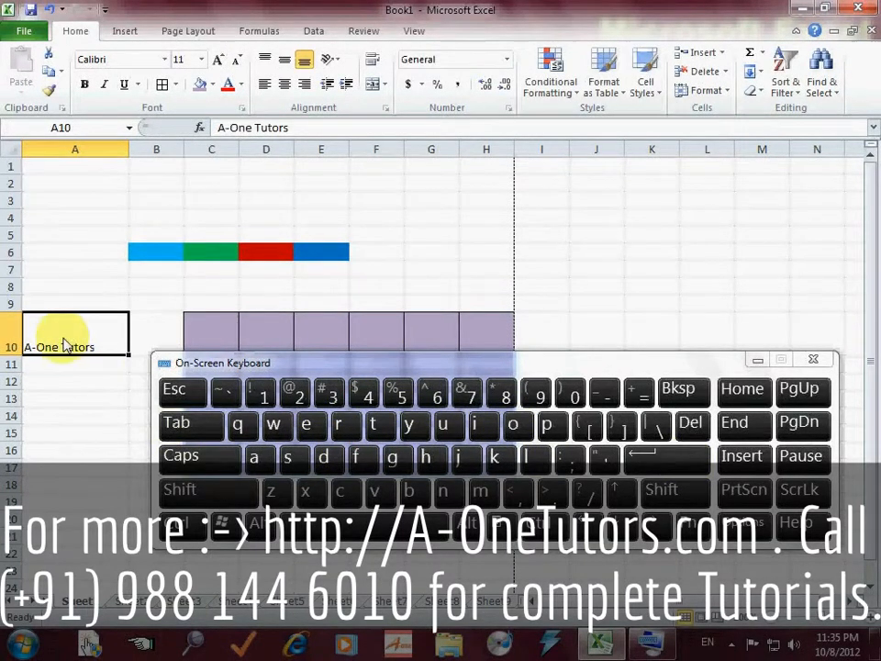
pyautogui.click(294, 129)
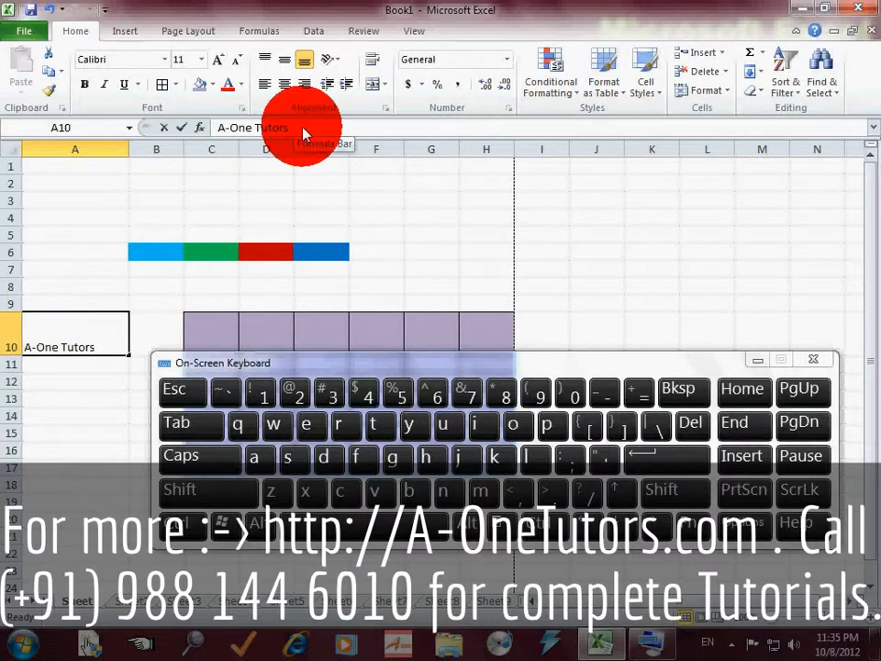
pyautogui.click(101, 349)
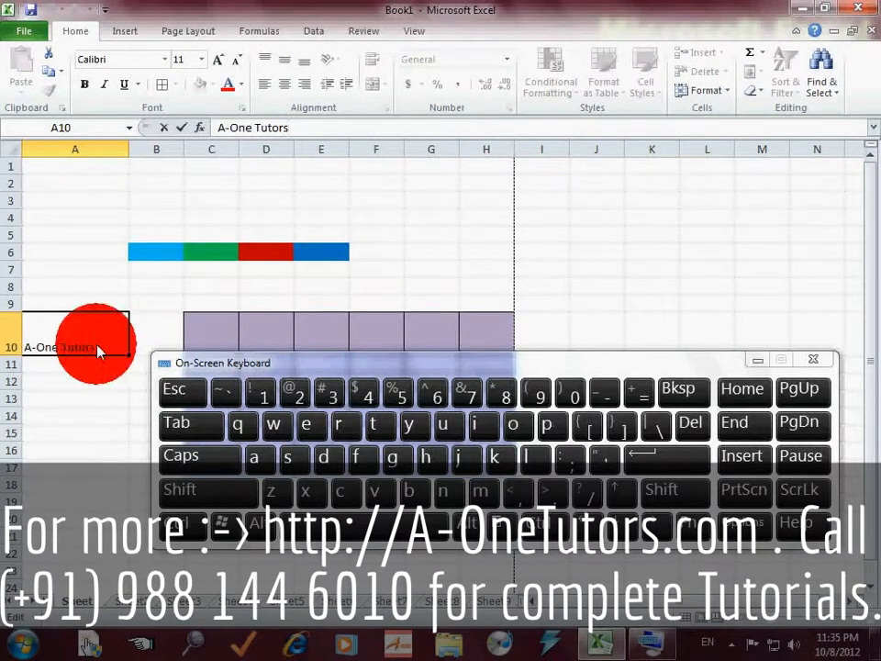
pyautogui.click(80, 384)
pyautogui.click(82, 353)
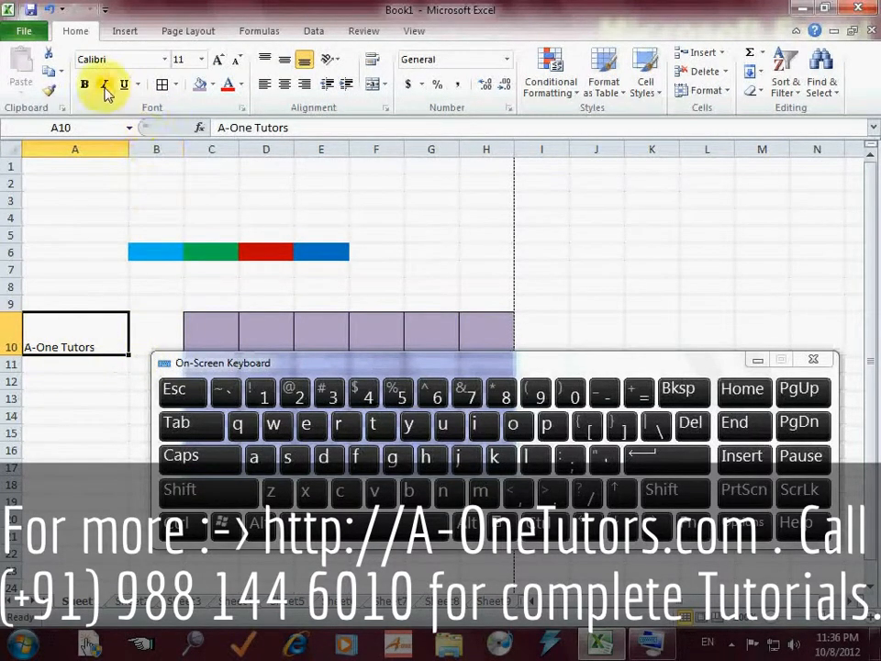
# Step: Italicize only the word "Tutors" in cell A10
pyautogui.doubleClick(91, 352)
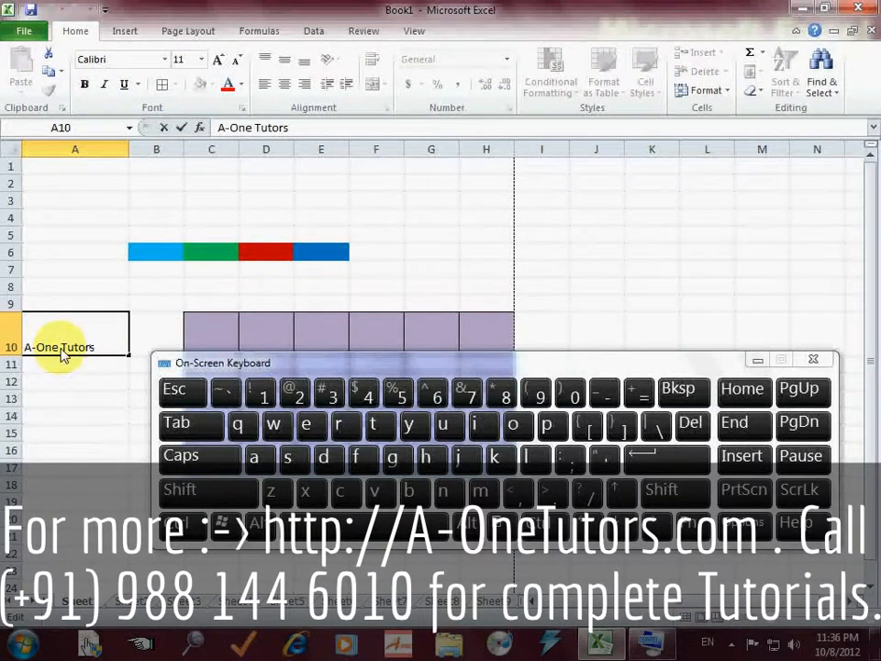
pyautogui.moveTo(62, 356); pyautogui.dragTo(95, 349)
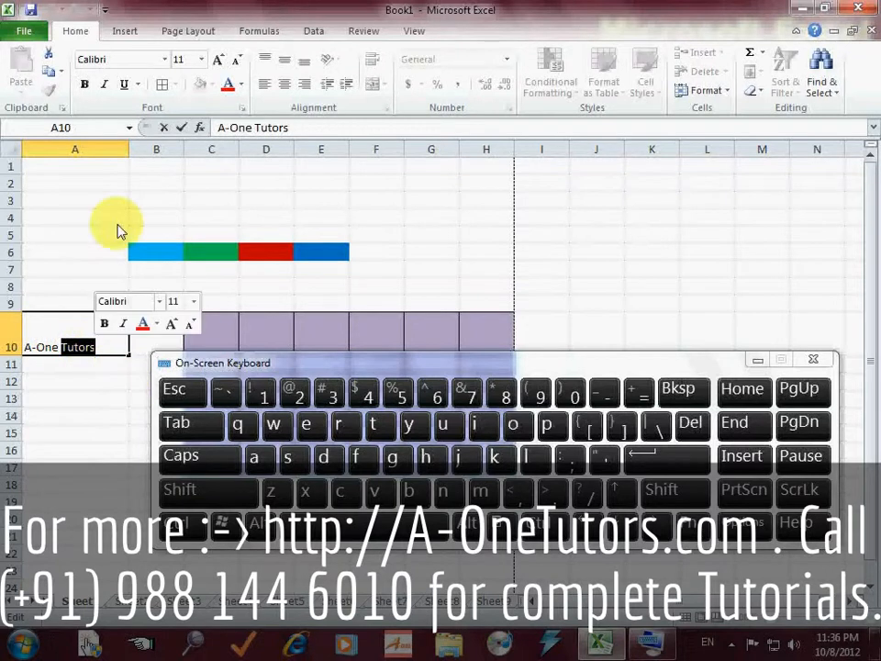
pyautogui.click(105, 85)
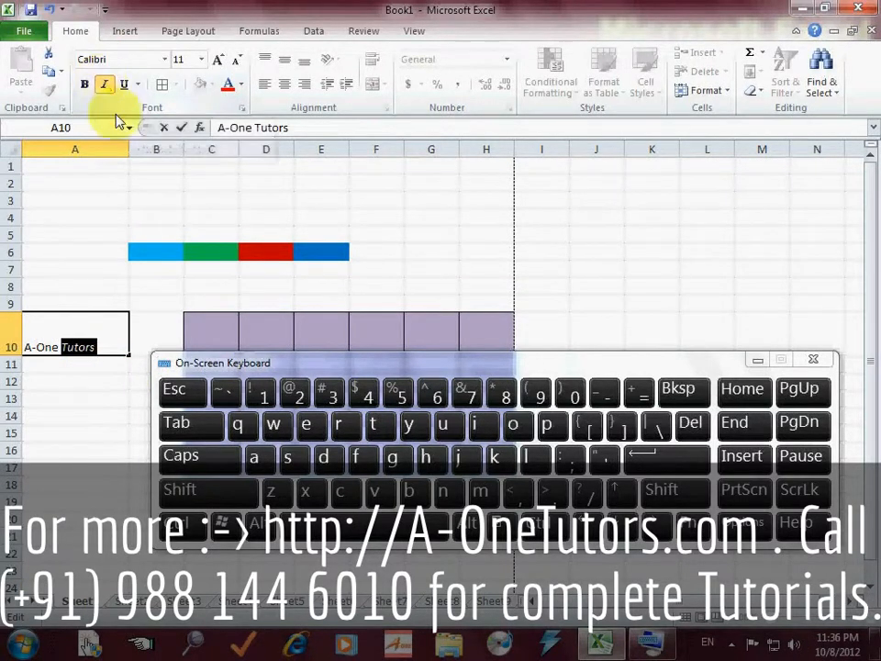
# Step: Make only the word "A-One" in cell A10 bold and underlined, and leave the cell
pyautogui.click(45, 351)
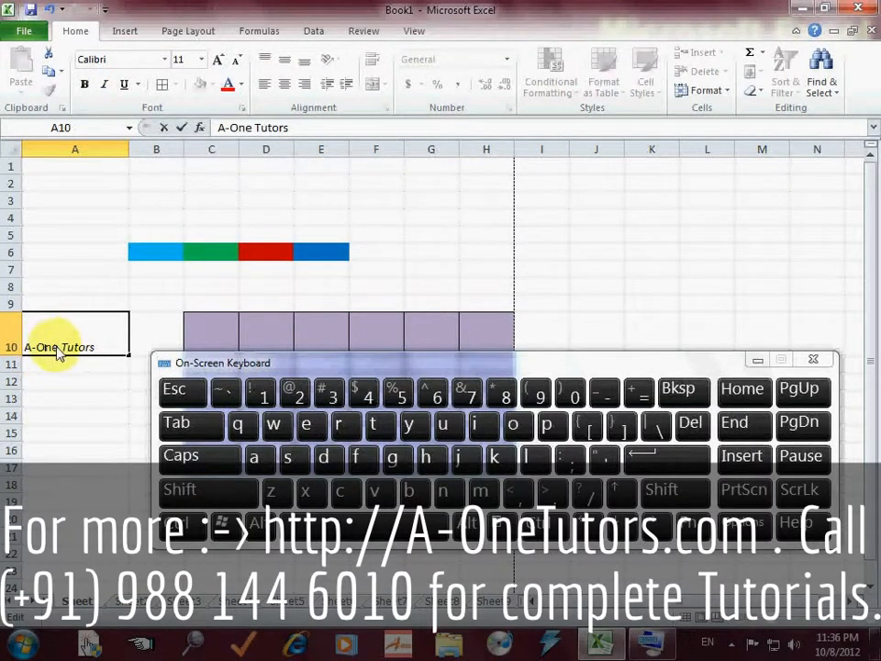
pyautogui.moveTo(57, 348); pyautogui.dragTo(26, 352)
pyautogui.click(54, 379)
pyautogui.doubleClick(57, 348)
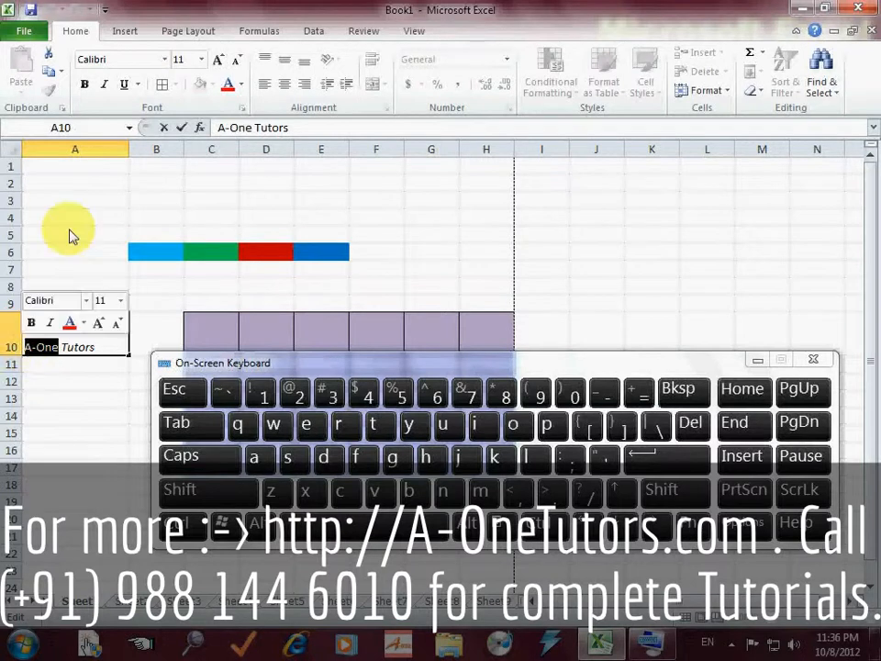
pyautogui.click(85, 85)
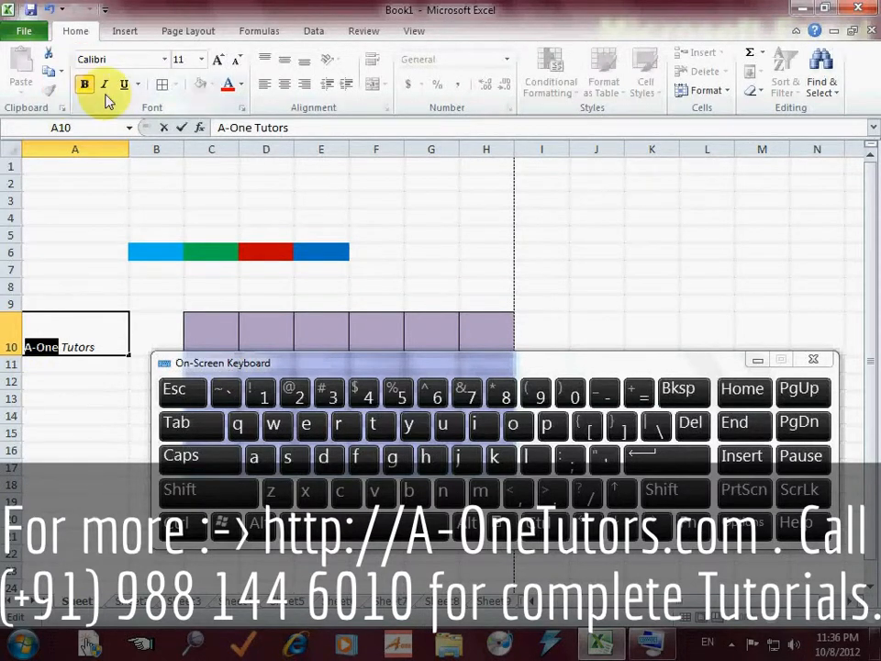
pyautogui.click(125, 84)
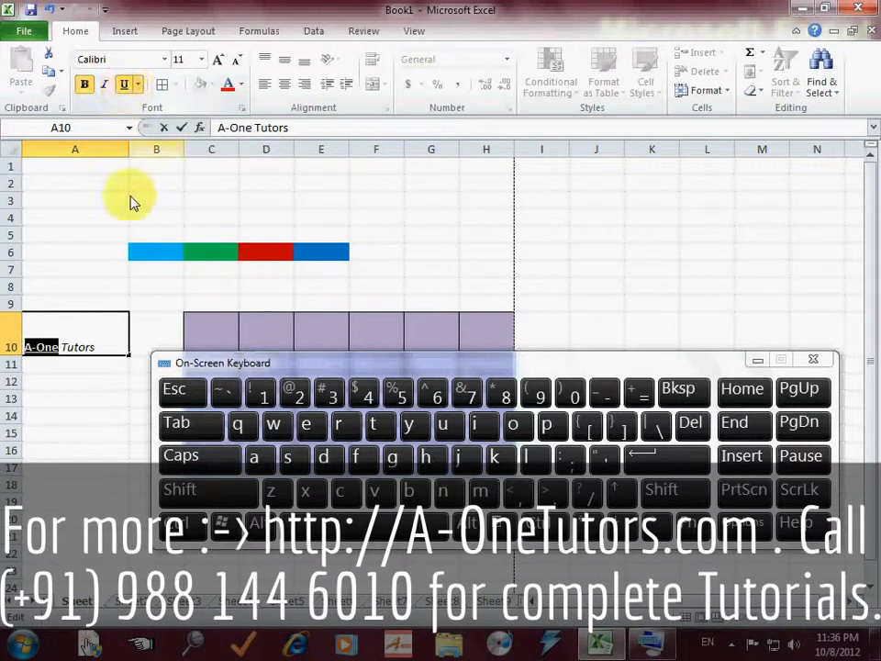
pyautogui.click(84, 303)
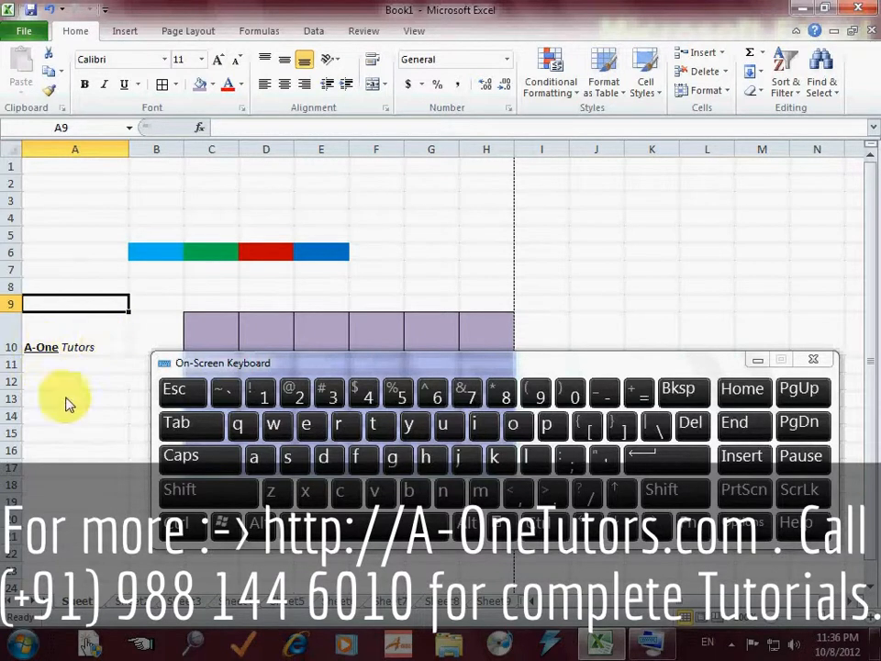
# Step: Remove the underline from cell A10 and keep the cell selected
pyautogui.click(73, 367)
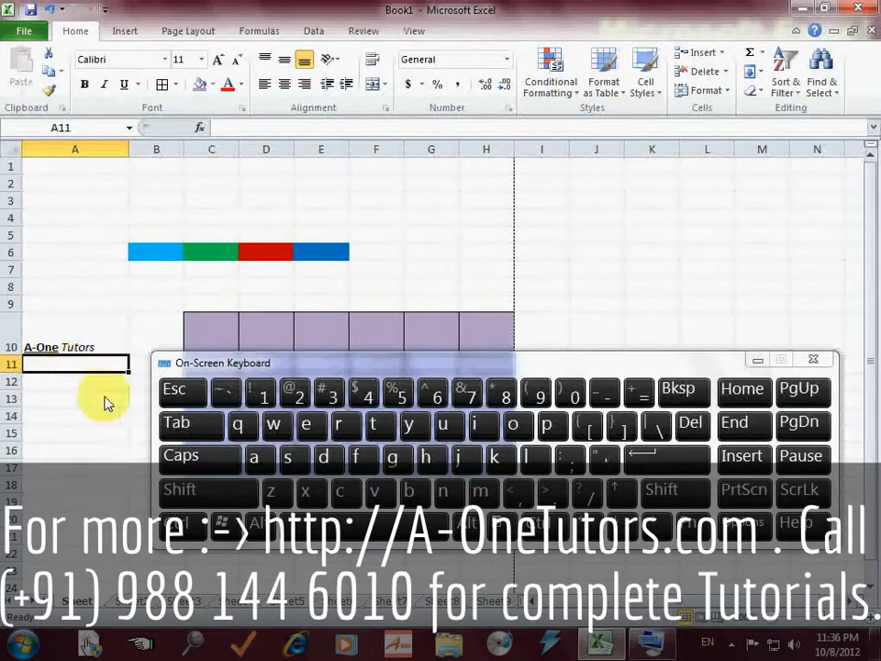
pyautogui.click(69, 348)
pyautogui.click(122, 85)
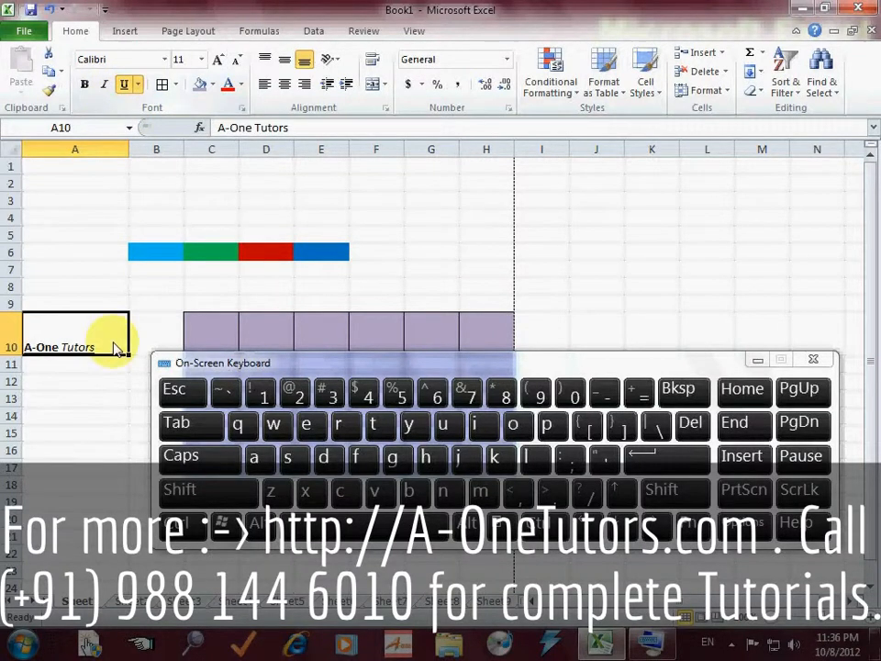
pyautogui.click(84, 384)
pyautogui.click(85, 349)
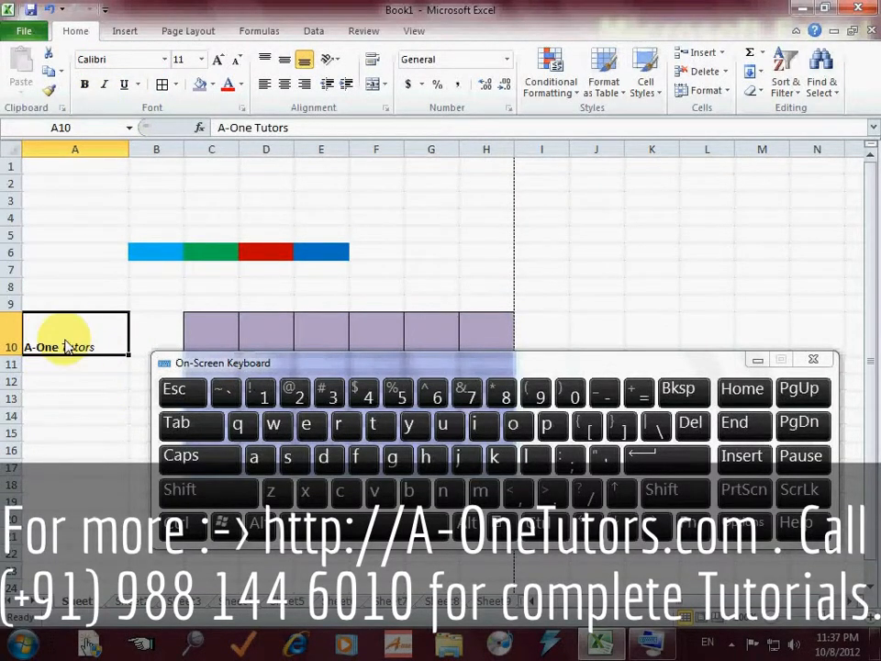
# Step: Toggle bold on and off for the whole of cell A10, and do the same with italic
pyautogui.click(86, 88)
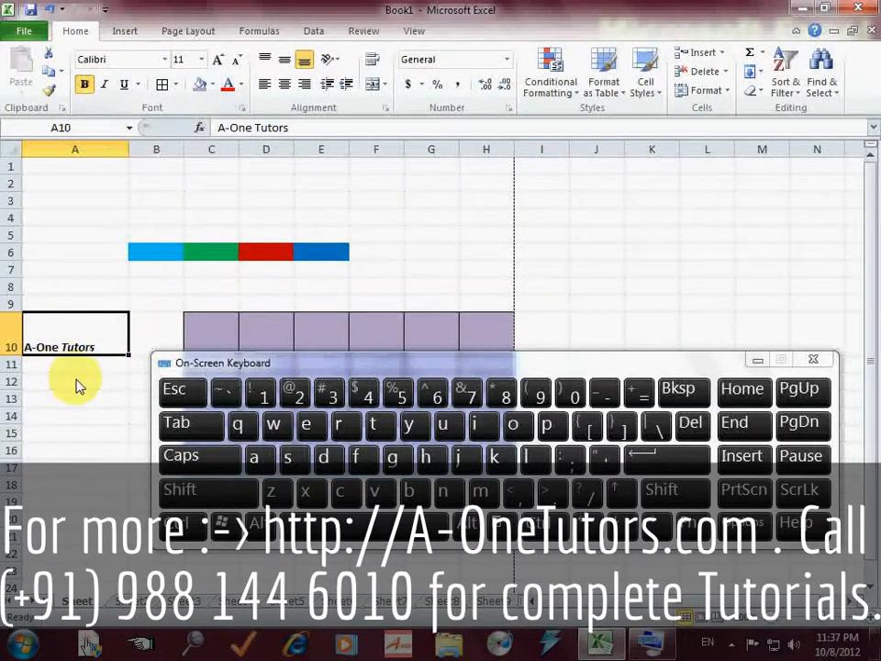
pyautogui.click(86, 88)
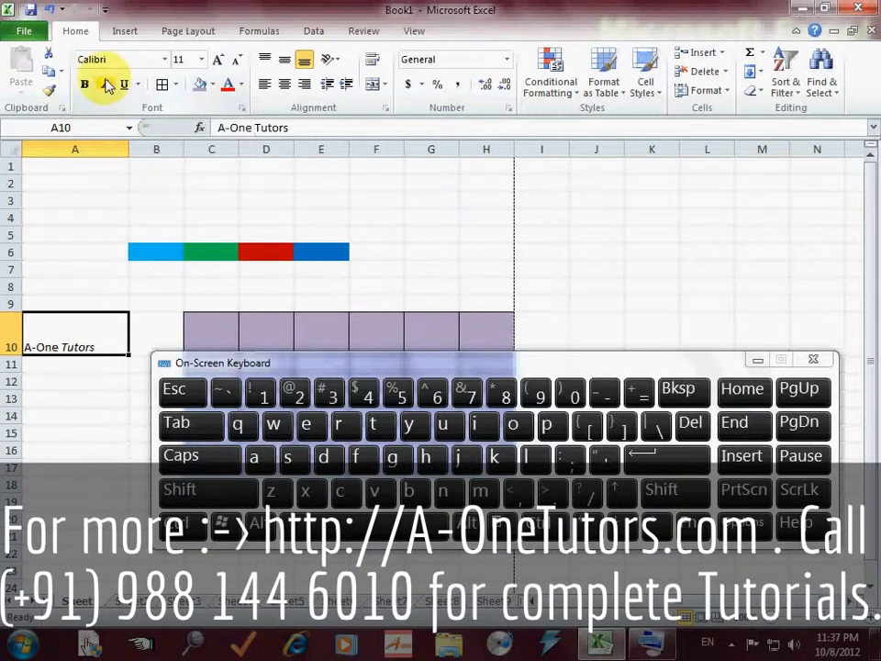
pyautogui.click(106, 85)
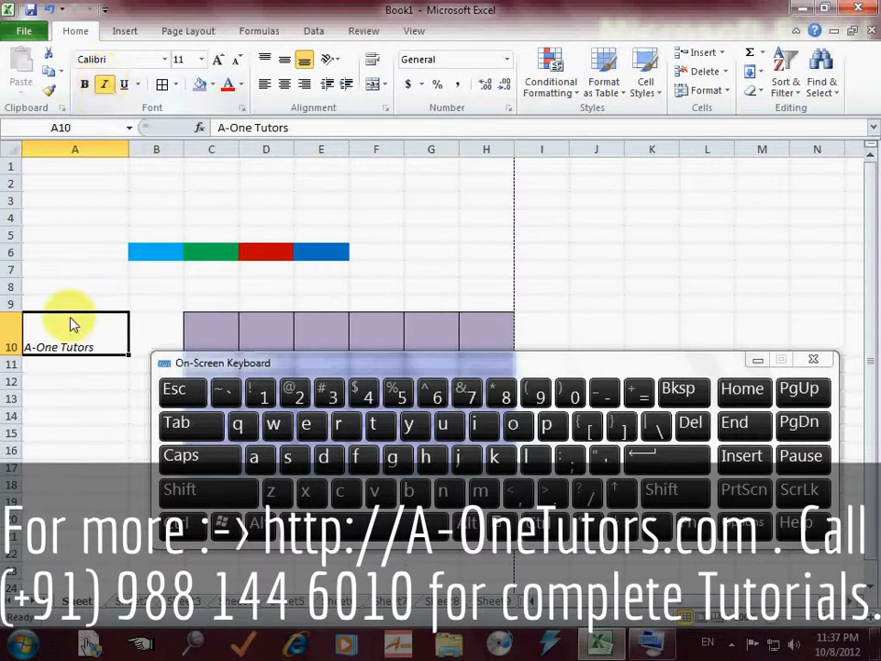
pyautogui.click(105, 86)
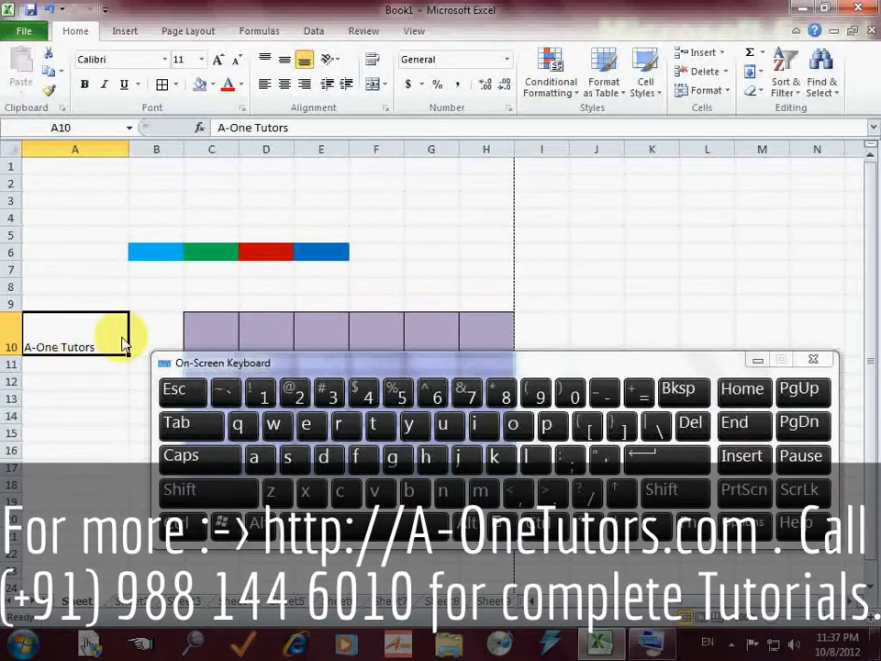
# Step: Set the font of cell A10 to Aharoni and its font size to 14
pyautogui.click(166, 60)
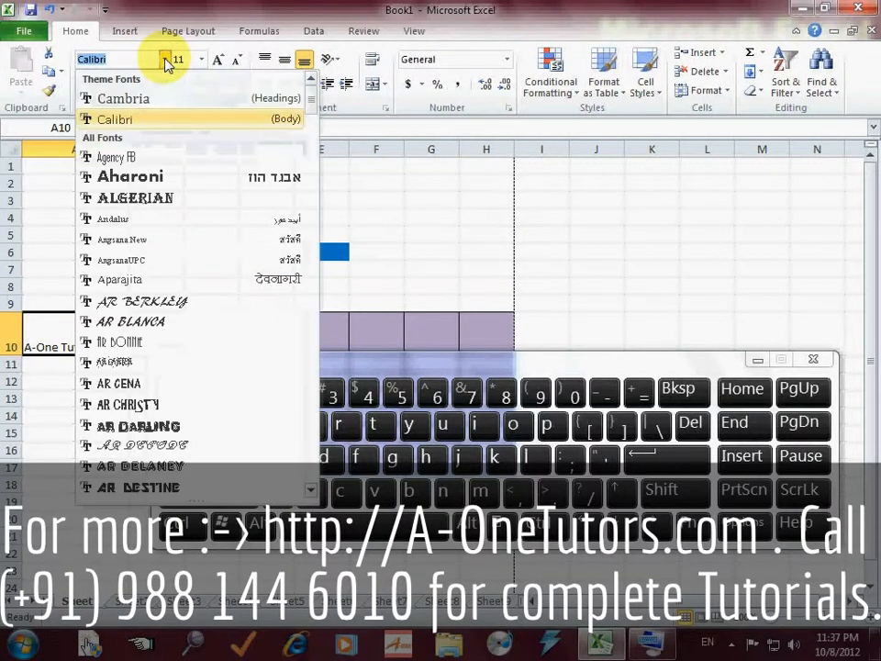
pyautogui.click(134, 178)
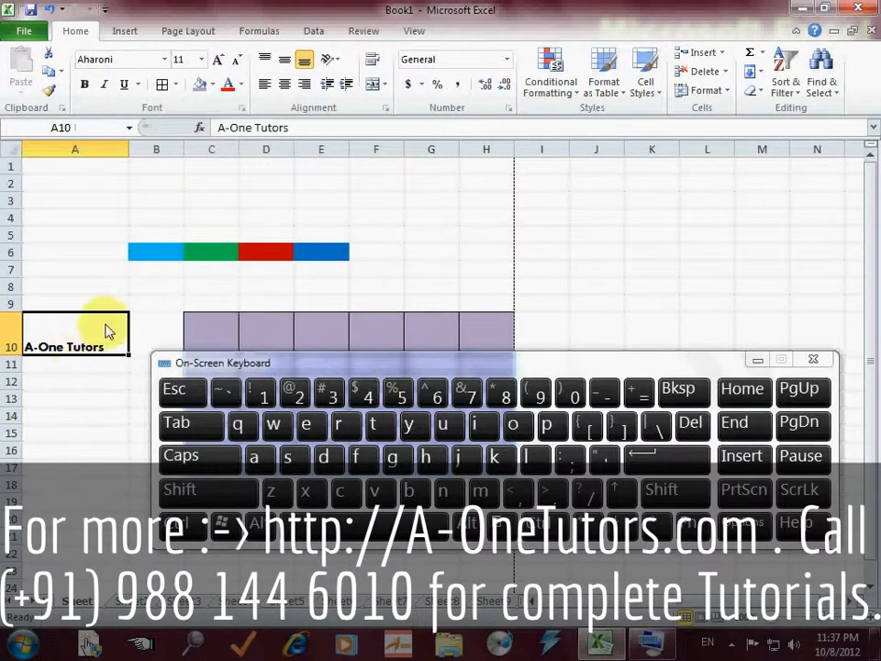
pyautogui.click(202, 59)
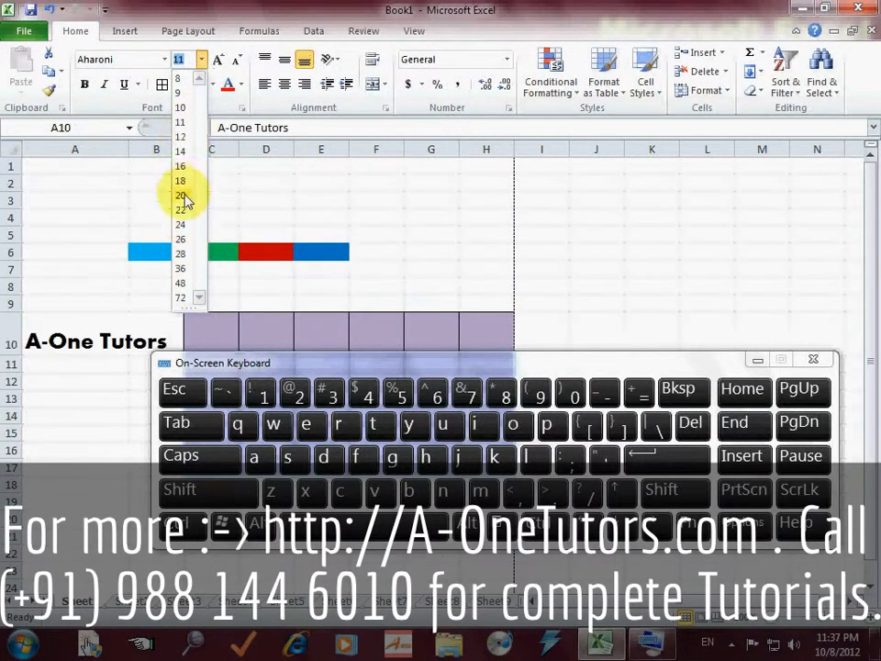
pyautogui.click(184, 152)
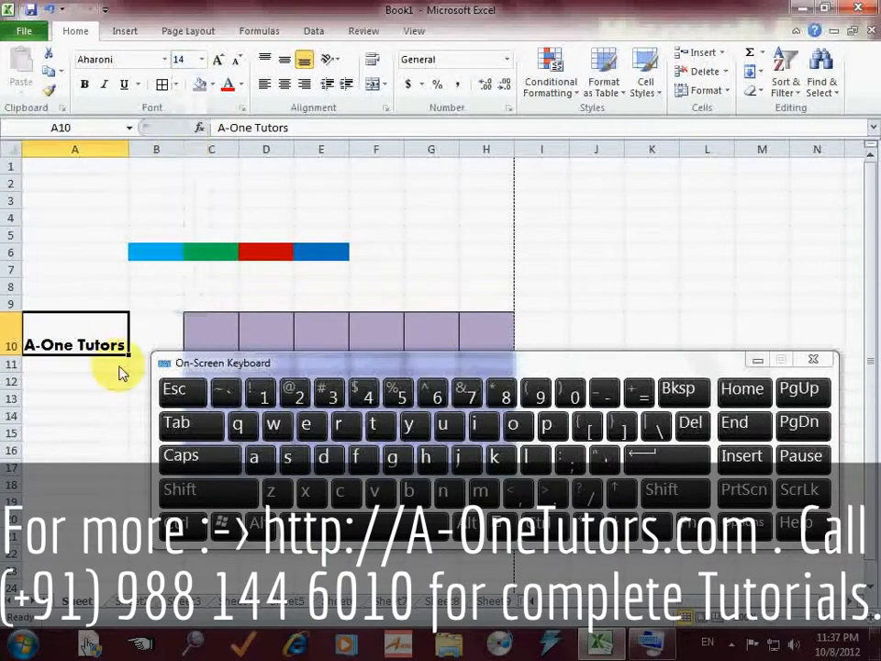
# Step: Fill cell A10 with standard Yellow, colour its text standard Dark Red, and leave the cell
pyautogui.click(69, 377)
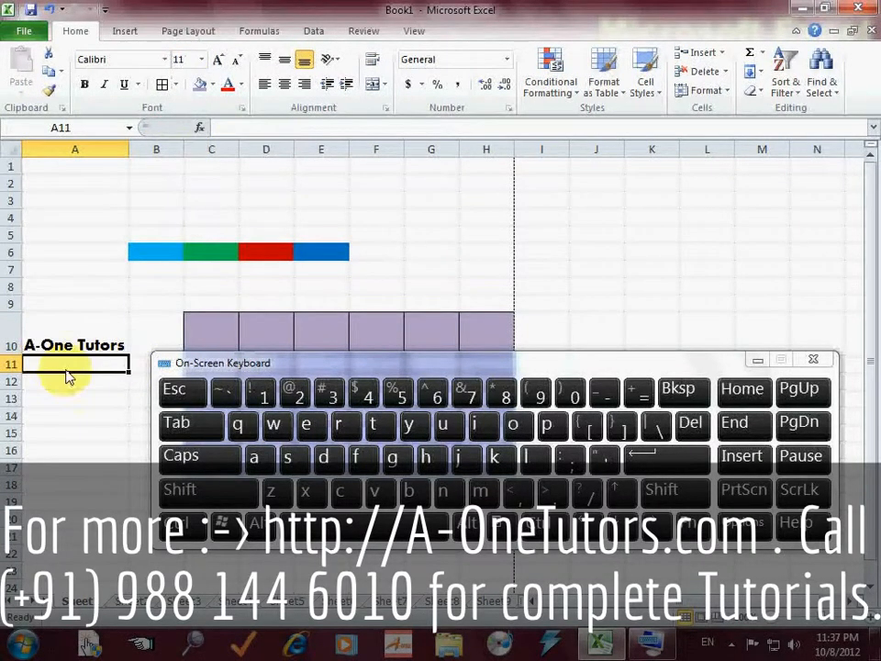
pyautogui.click(72, 351)
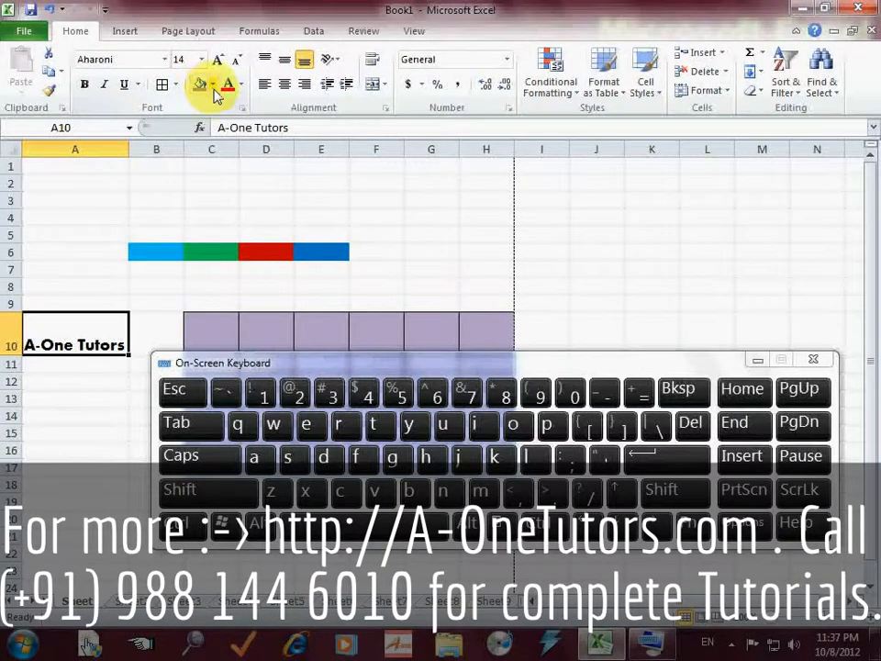
pyautogui.click(214, 87)
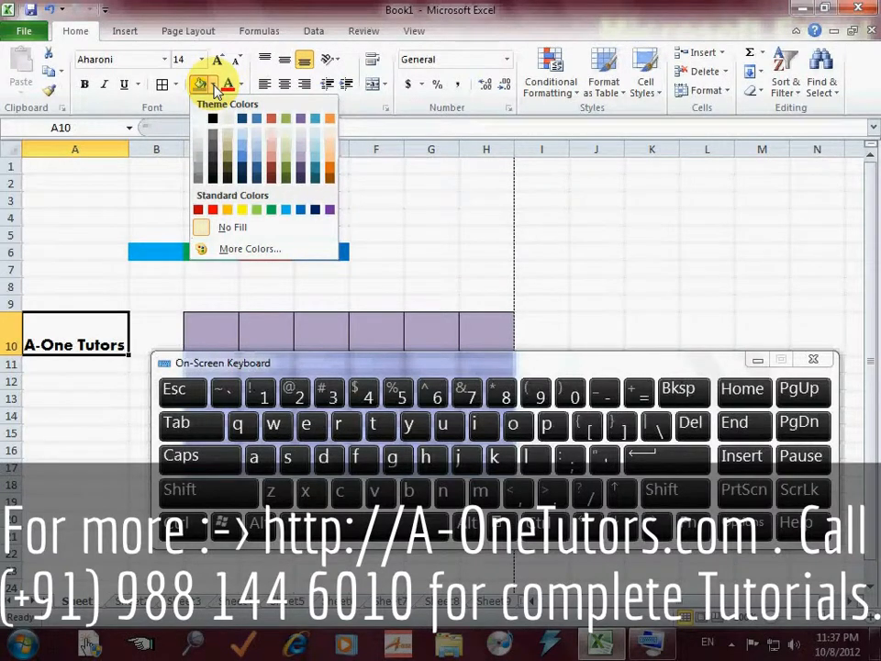
pyautogui.click(245, 211)
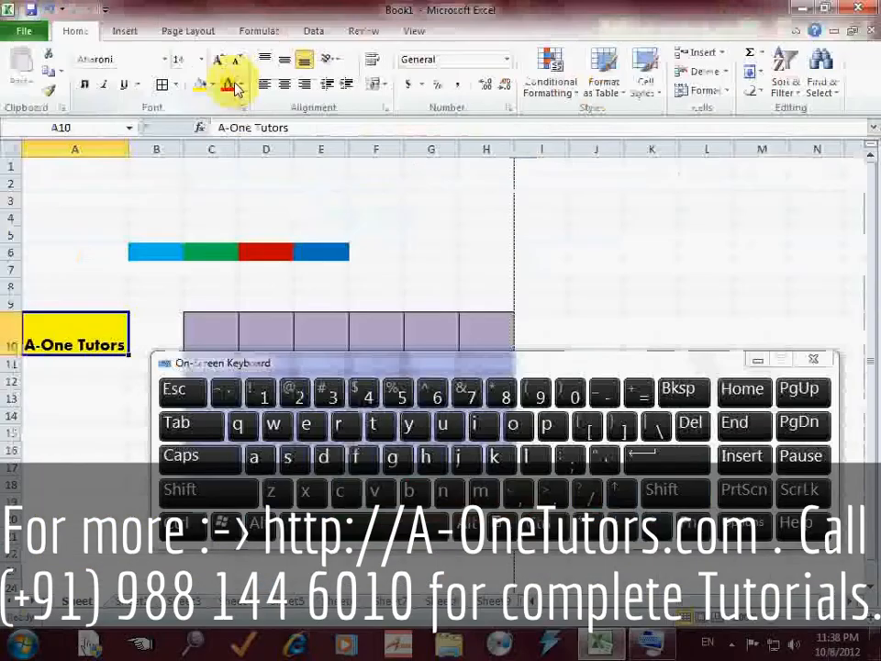
pyautogui.click(242, 86)
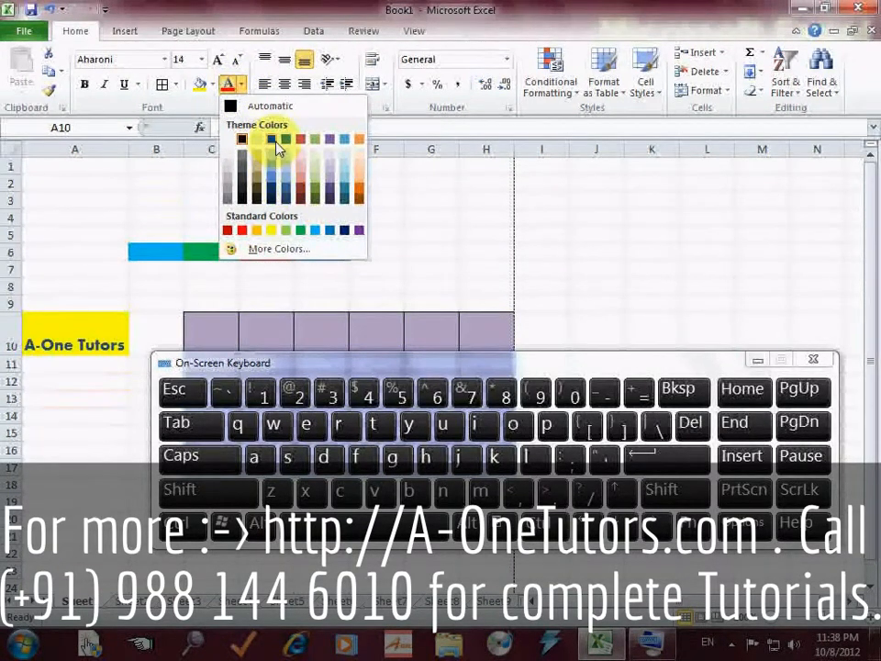
pyautogui.click(227, 231)
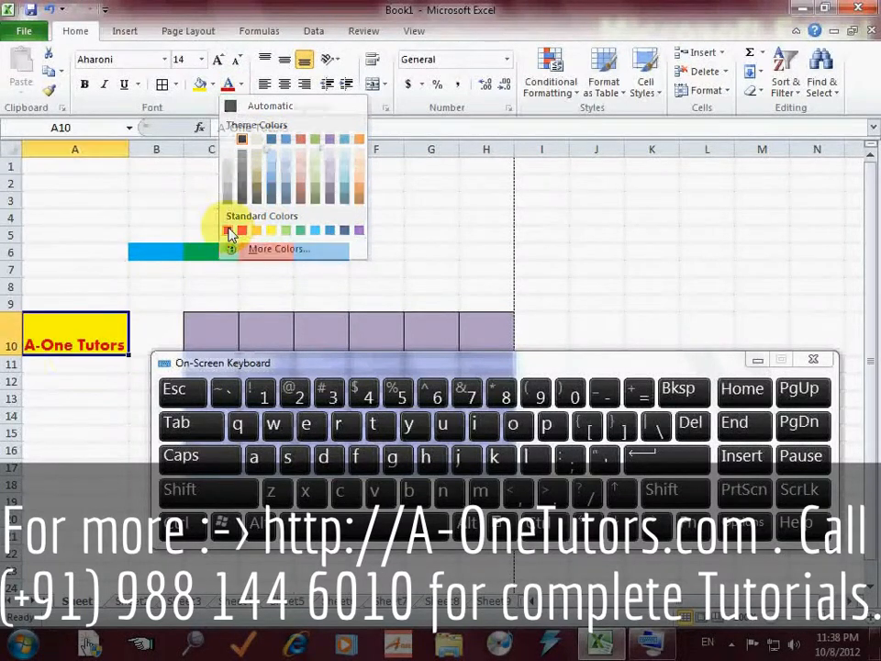
pyautogui.click(88, 379)
# Step: Align the text of cell A10 vertically to the middle, trying top alignment before returning to middle
pyautogui.click(73, 347)
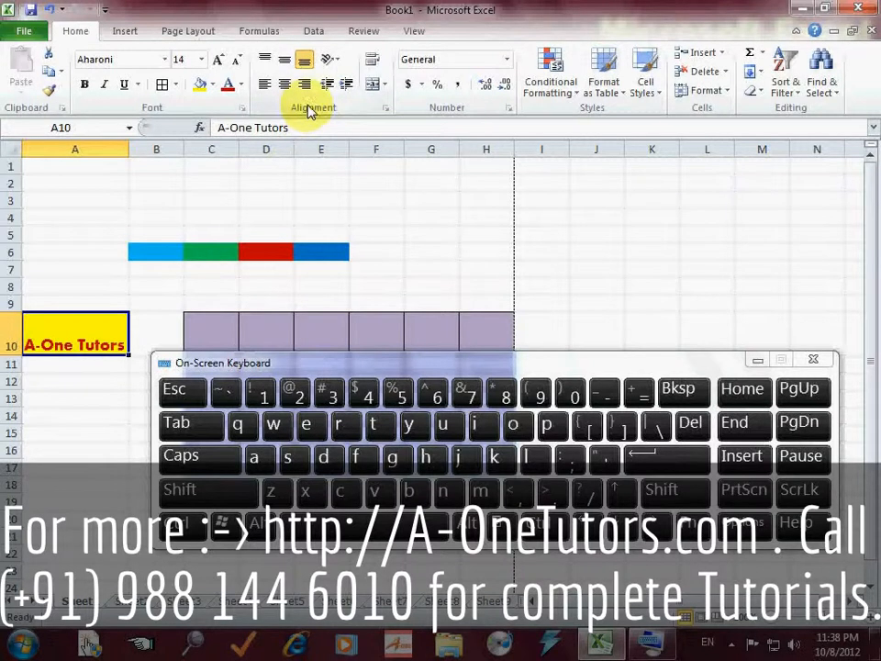
pyautogui.click(286, 61)
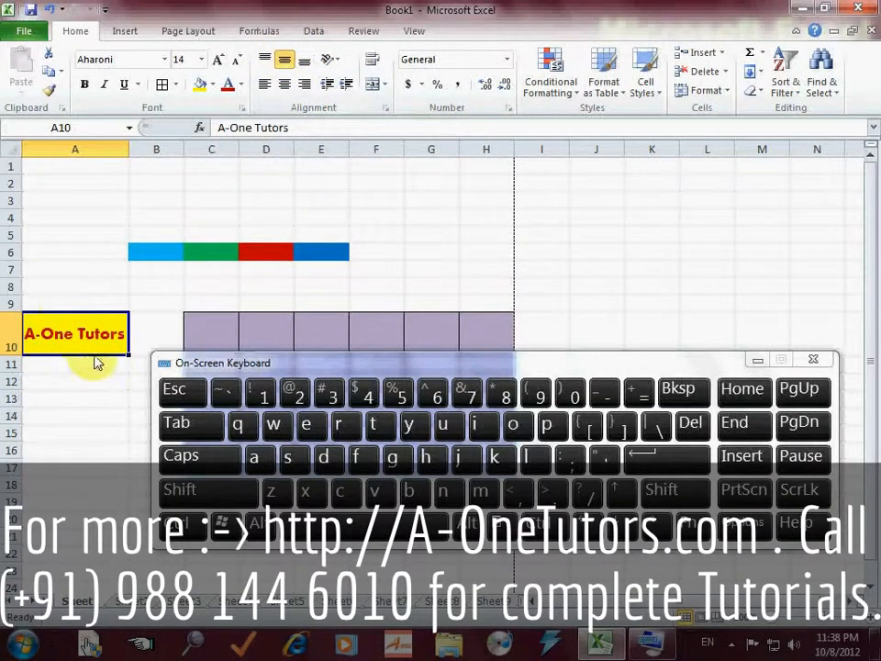
pyautogui.click(266, 61)
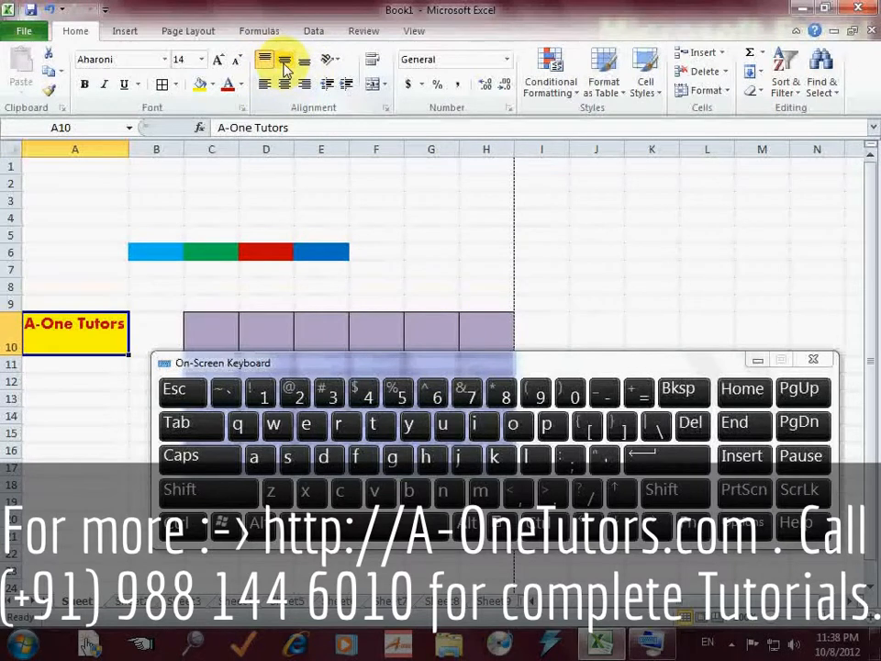
pyautogui.click(285, 60)
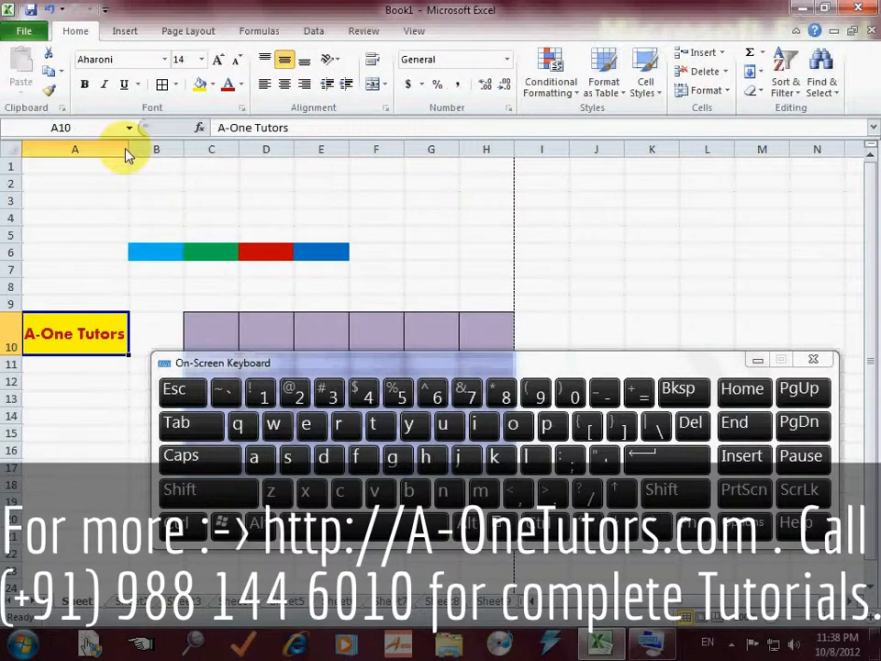
# Step: Widen column A to about twice its width and move the On-Screen Keyboard down, clear of the upper purple table rows
pyautogui.moveTo(128, 156); pyautogui.dragTo(231, 152)
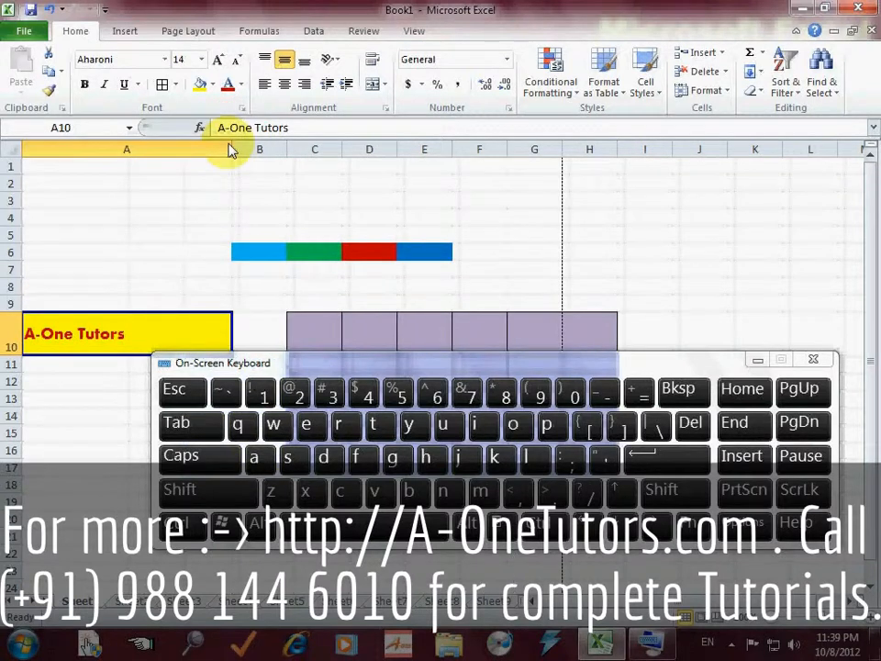
pyautogui.moveTo(504, 367); pyautogui.dragTo(552, 435)
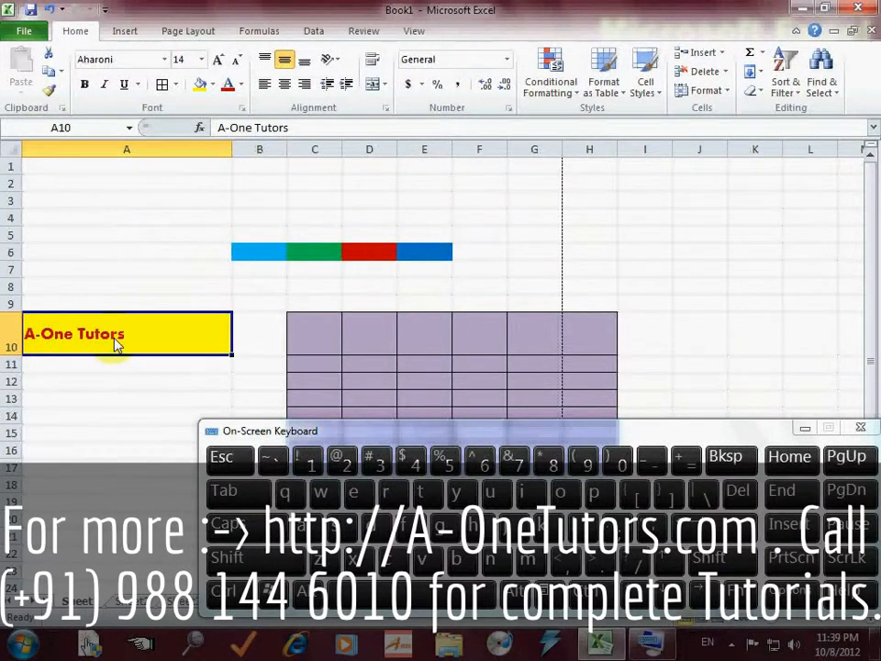
# Step: Center the text of cell A10 horizontally, trying right alignment before returning to center
pyautogui.click(285, 87)
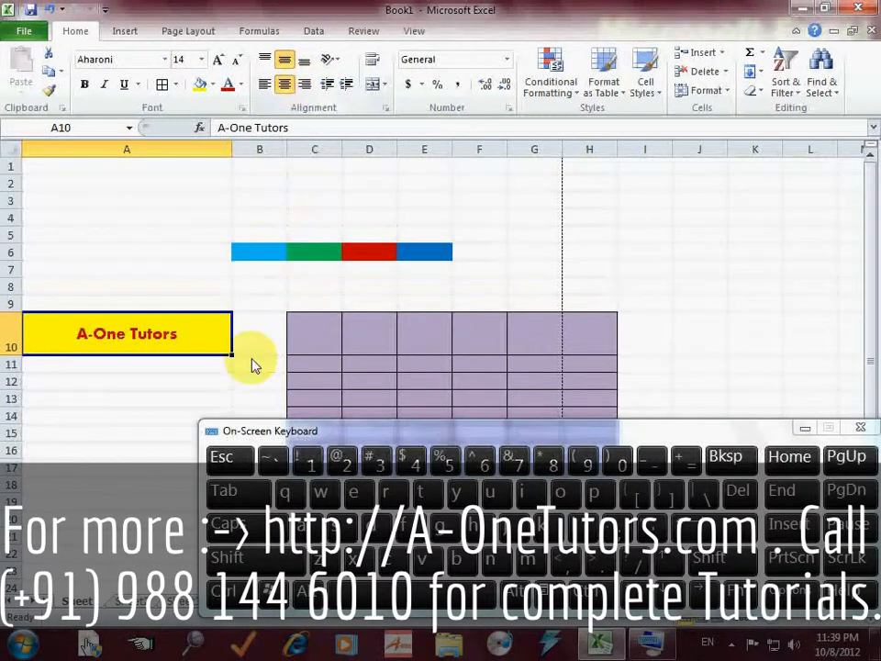
pyautogui.click(304, 85)
pyautogui.click(284, 84)
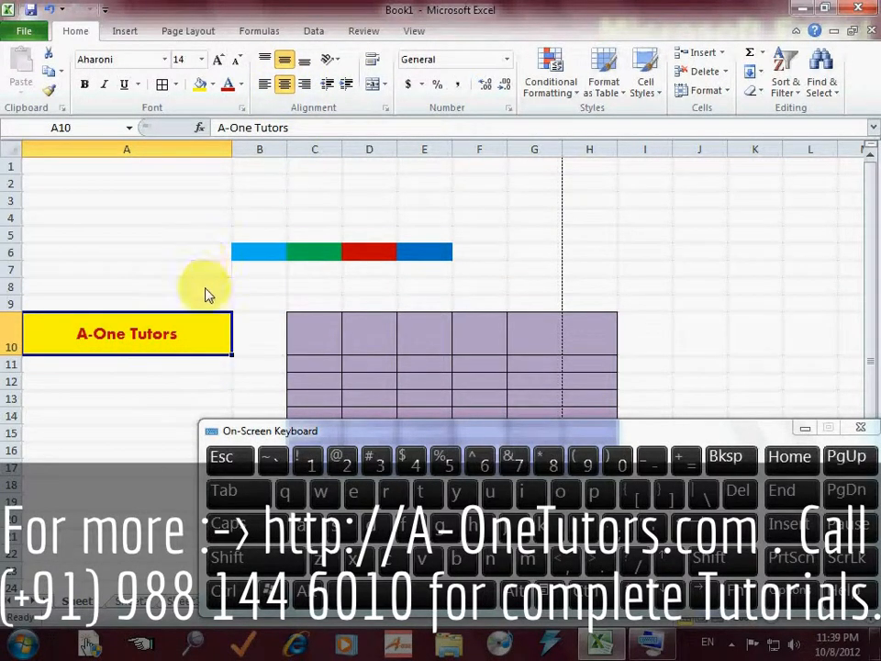
# Step: Increase the font size of cell A10 in increments up to 26
pyautogui.click(219, 63)
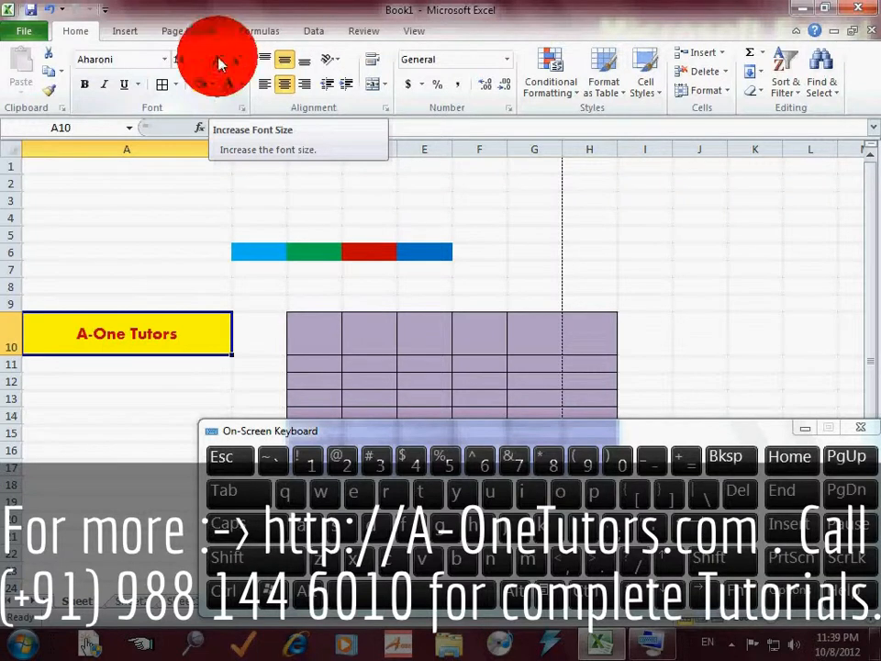
pyautogui.click(220, 63)
pyautogui.click(220, 62)
pyautogui.click(220, 63)
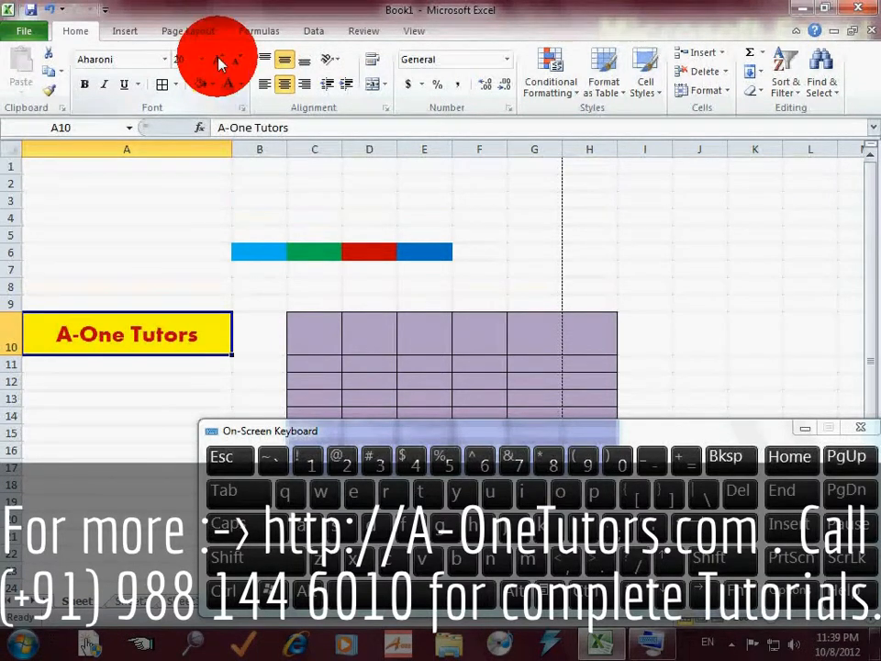
pyautogui.click(220, 62)
pyautogui.click(219, 63)
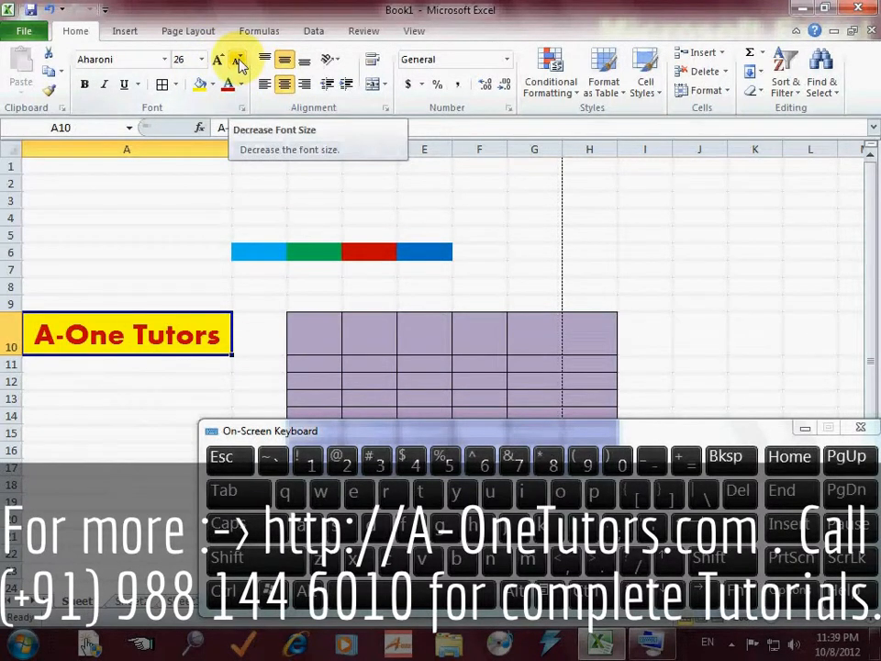
# Step: Decrease the font size of cell A10 in increments down to 16
pyautogui.click(238, 61)
pyautogui.click(238, 61)
pyautogui.click(238, 62)
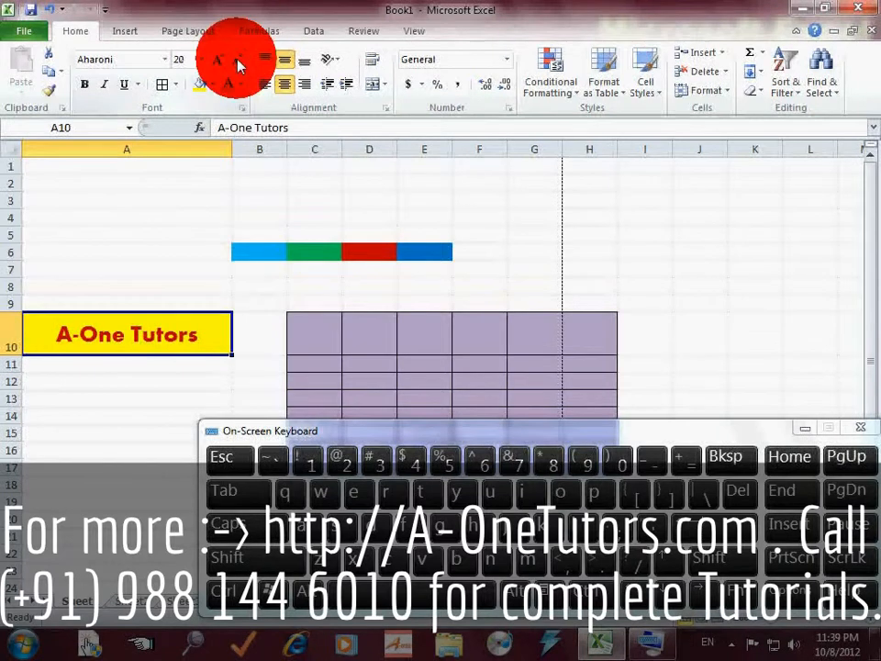
pyautogui.click(238, 62)
pyautogui.click(238, 62)
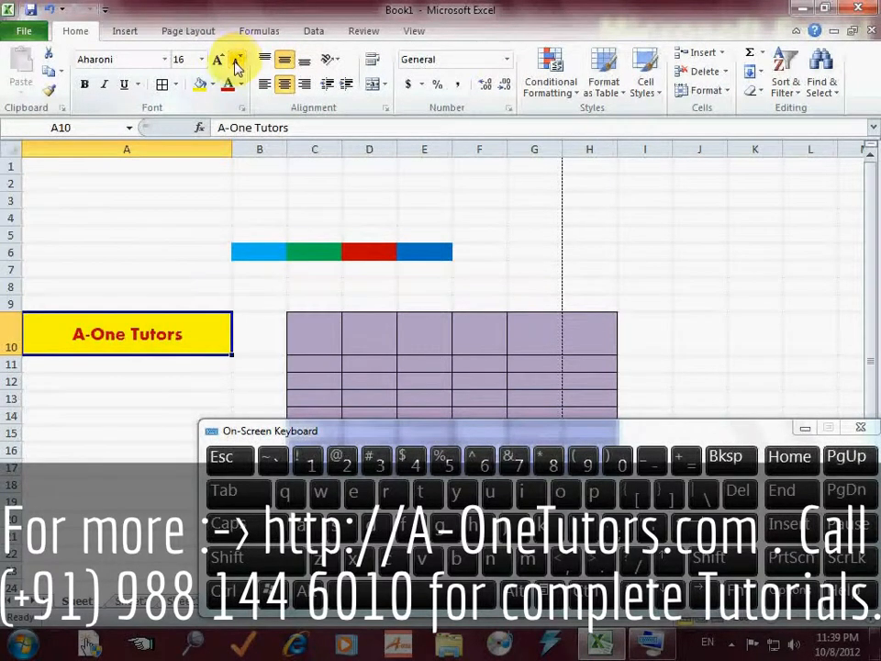